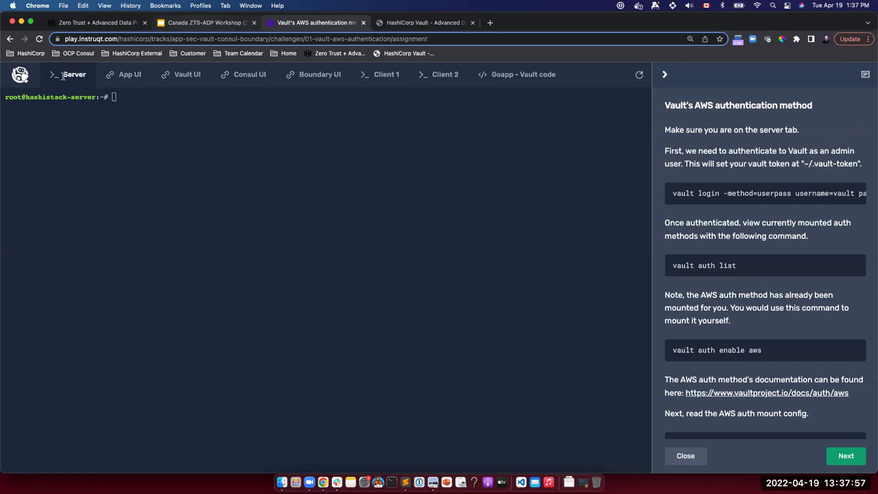
Run vault in the Server terminal to print its command usage.
{"action": "left_click", "coordinate": [97, 98]}
{"action": "type", "text": "vault"}
{"action": "key", "text": "Return"}
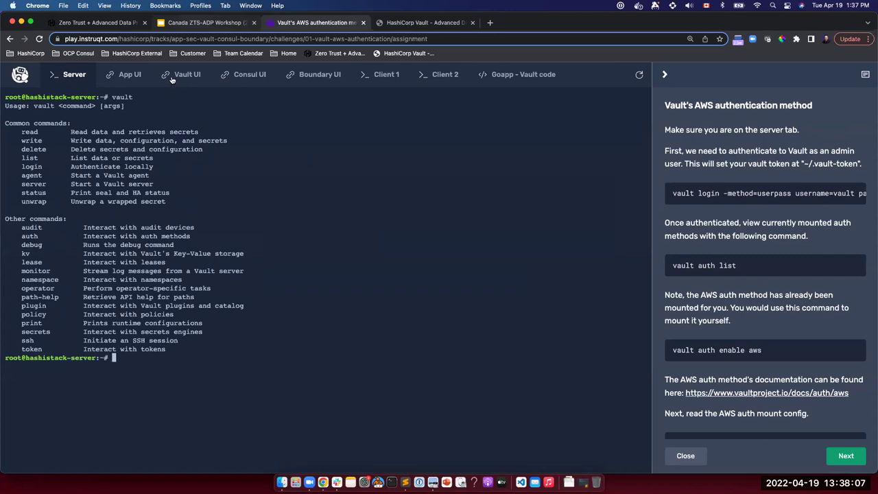
Tour the App, Vault, Consul and Boundary UIs, both client terminals, and the Goapp - Vault code.
{"action": "left_click", "coordinate": [120, 81]}
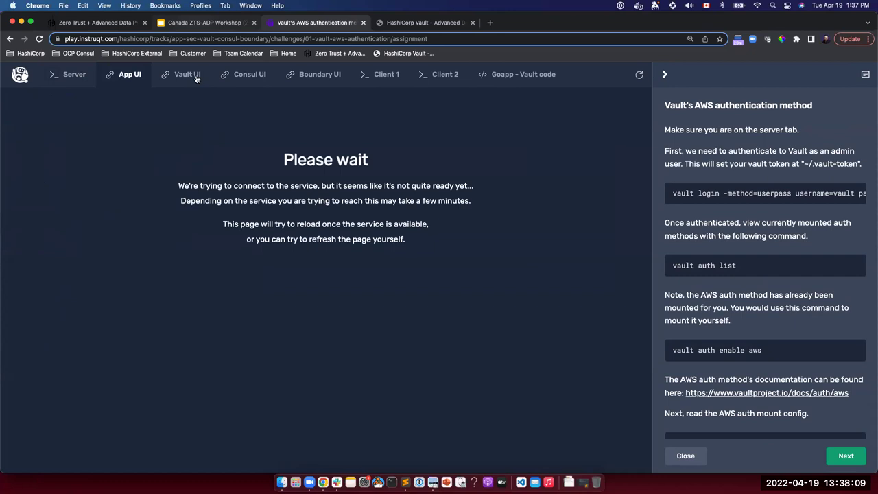
{"action": "left_click", "coordinate": [195, 77]}
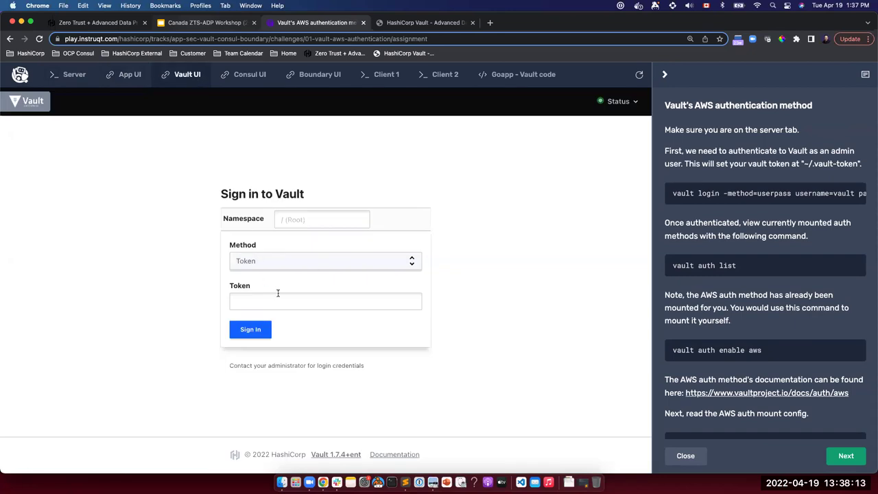
{"action": "left_click", "coordinate": [247, 75]}
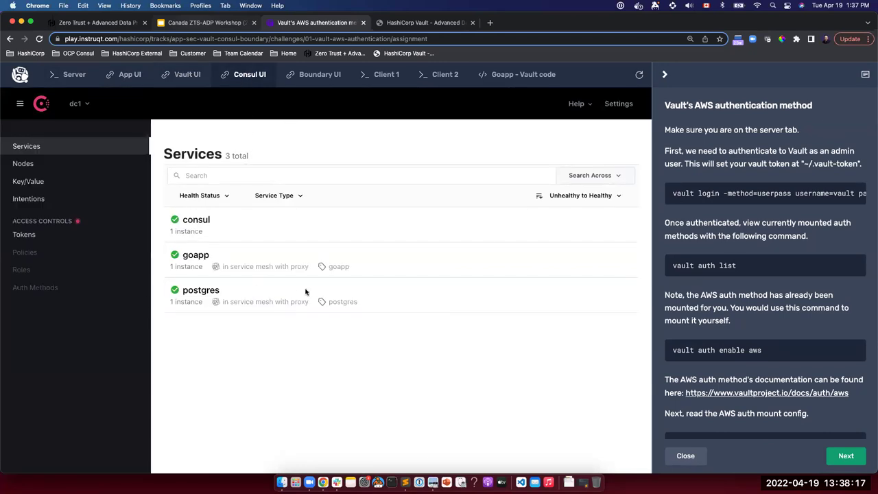
{"action": "left_click", "coordinate": [334, 75]}
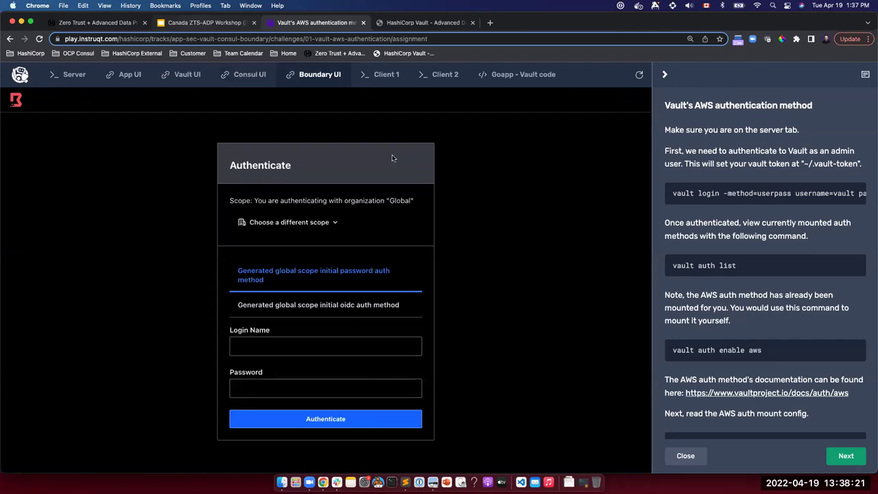
{"action": "left_click", "coordinate": [388, 77]}
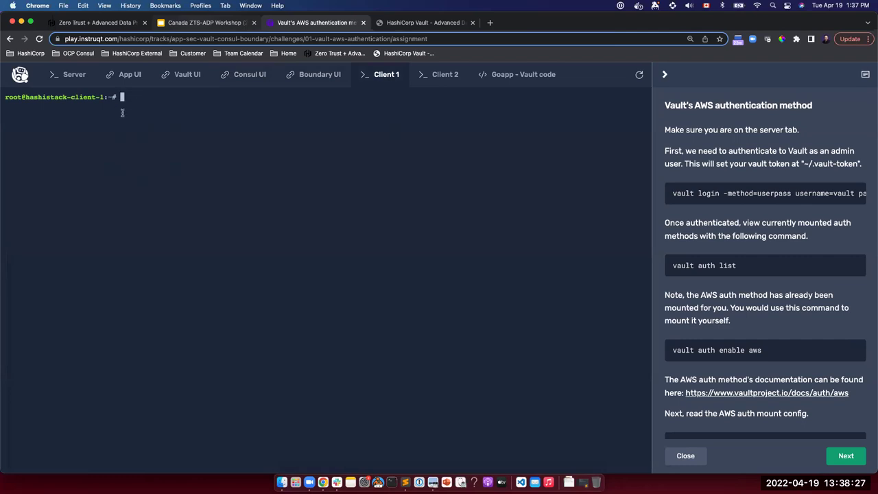
{"action": "left_click", "coordinate": [434, 78]}
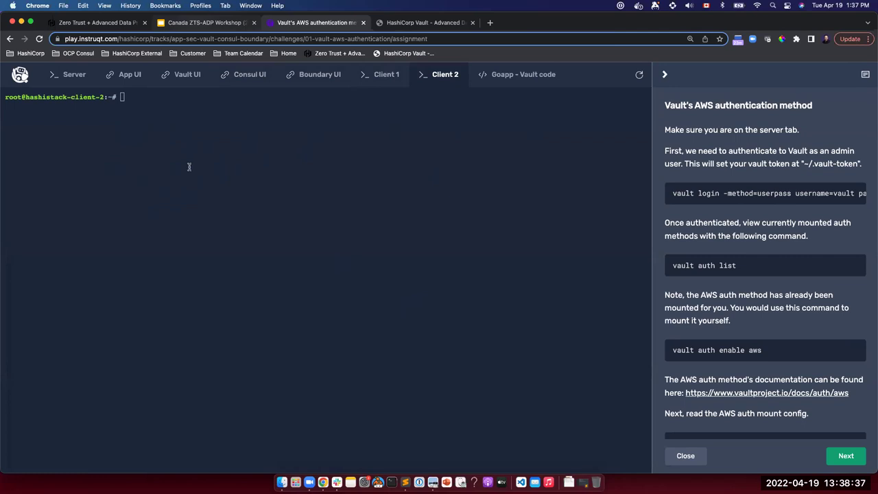
{"action": "left_click", "coordinate": [508, 75]}
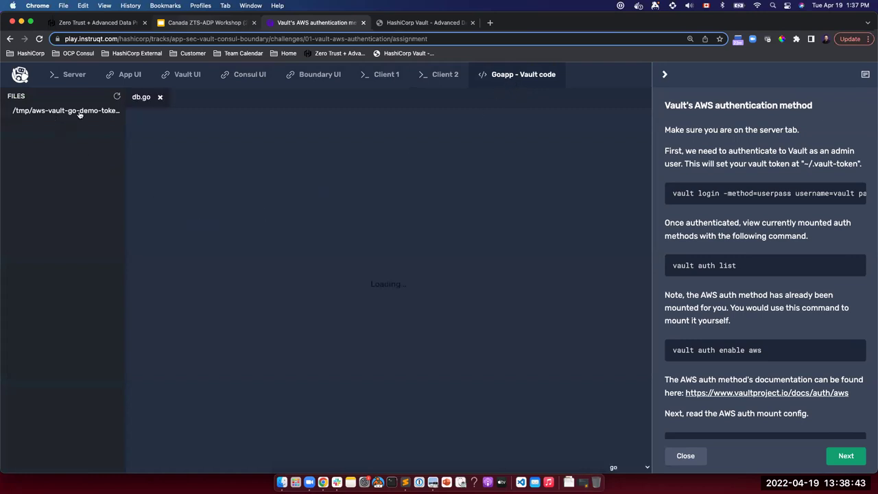
Review db.go's AWS login and database/creds/vault_go_demo read, and copy the vault login snippet.
{"action": "scroll", "coordinate": [257, 341], "scroll_direction": "down", "scroll_amount": 15}
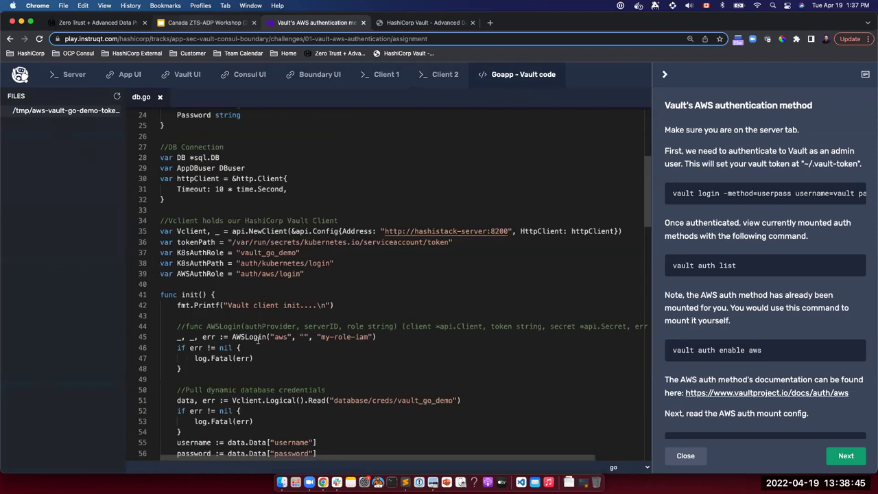
{"action": "scroll", "coordinate": [271, 324], "scroll_direction": "up", "scroll_amount": 8}
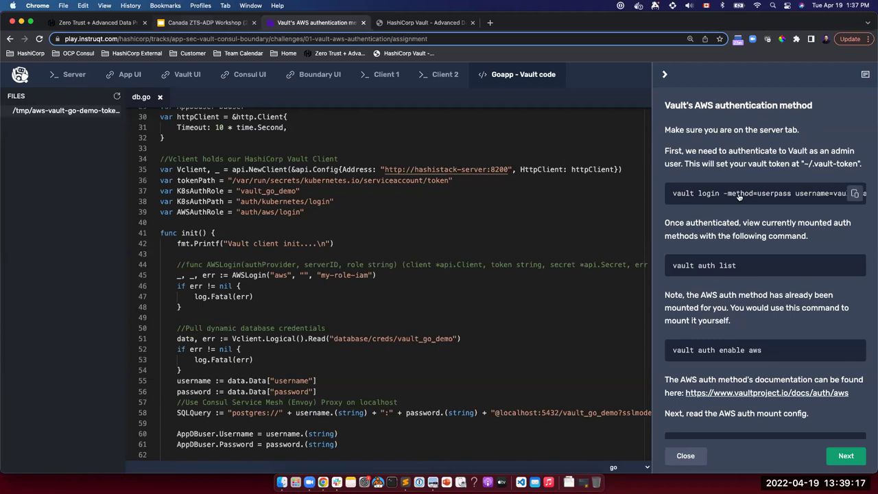
{"action": "left_click", "coordinate": [855, 195]}
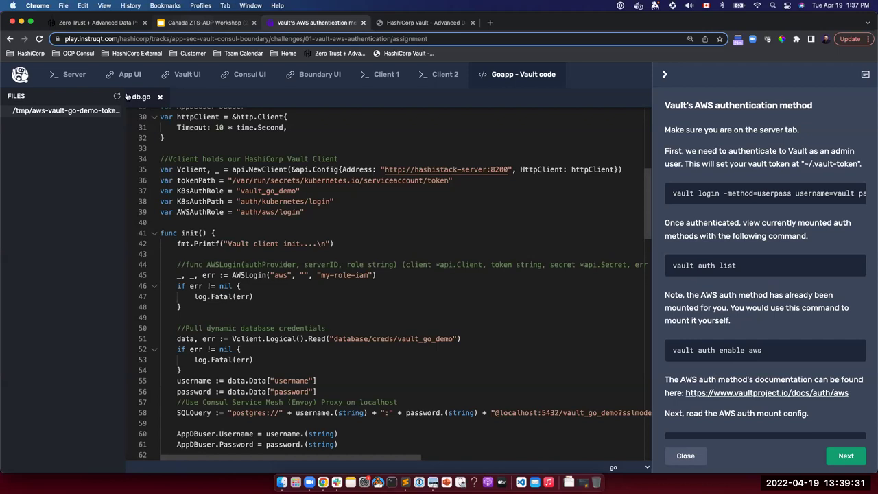
Check the Client 1 and Client 2 terminals, then return to the Server terminal.
{"action": "left_click", "coordinate": [71, 75]}
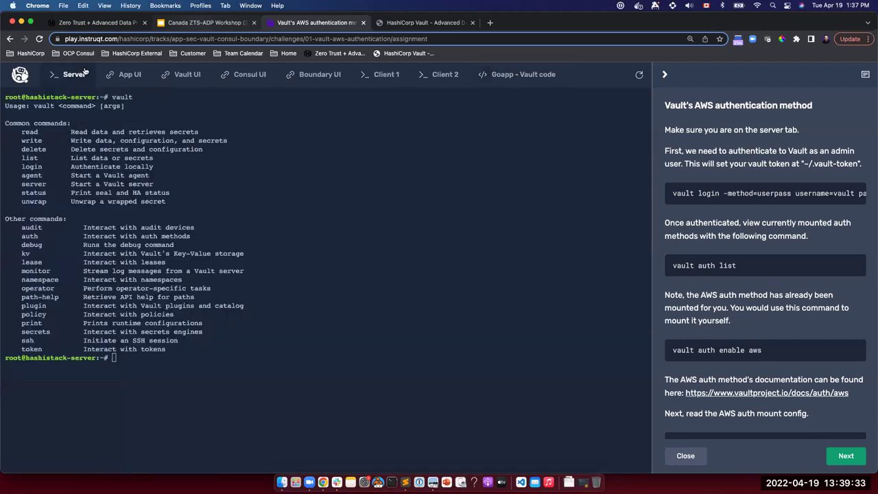
{"action": "left_click", "coordinate": [388, 76]}
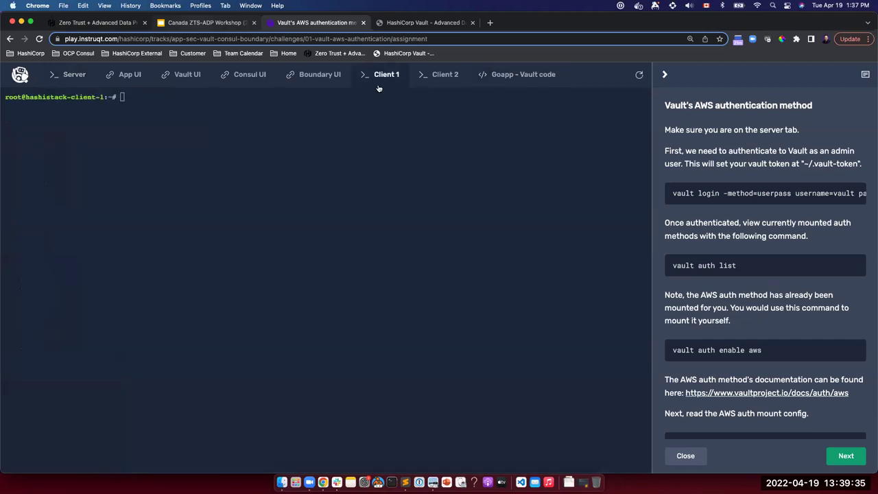
{"action": "left_click", "coordinate": [444, 77]}
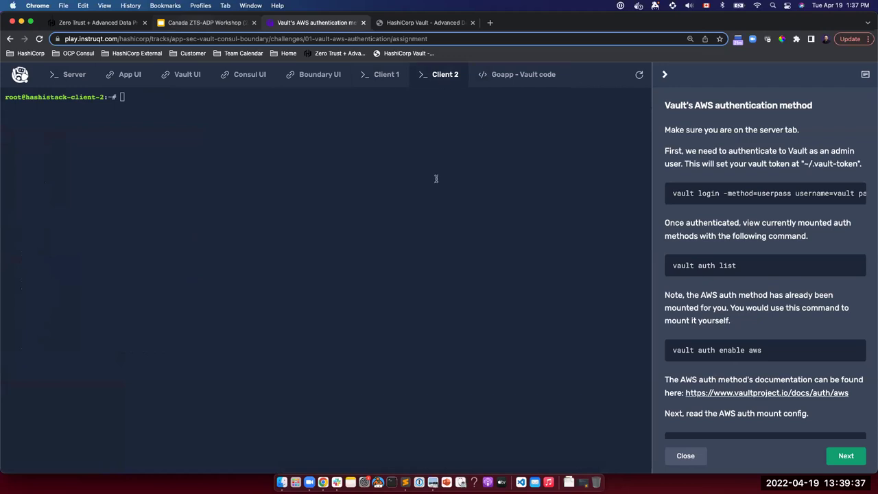
{"action": "left_click", "coordinate": [82, 75]}
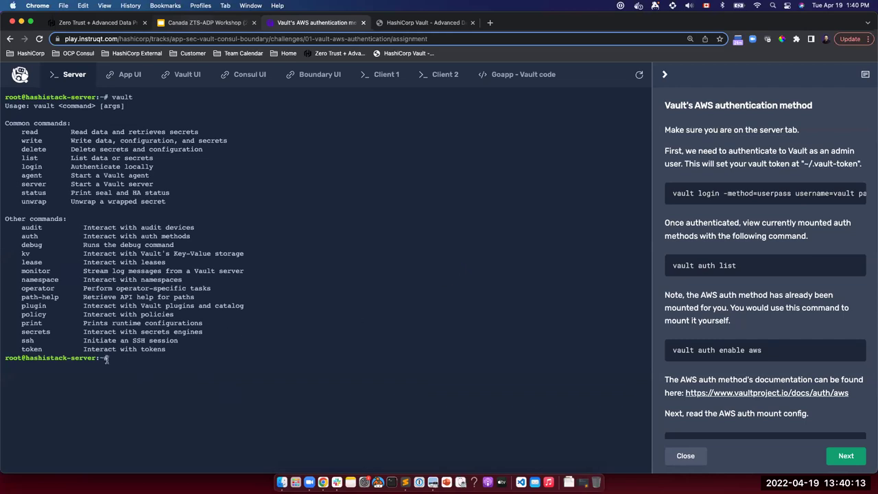
Clear the server terminal and log in to Vault as admin with the userpass method.
{"action": "type", "text": "clear"}
{"action": "key", "text": "Return"}
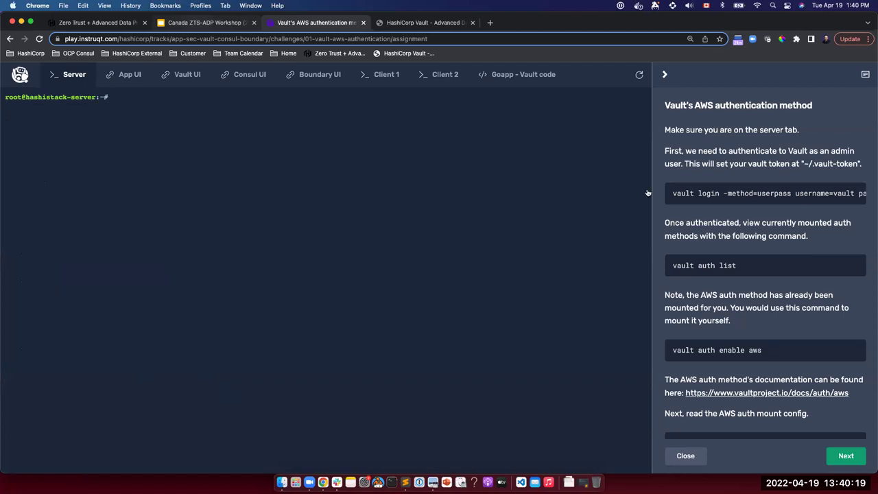
{"action": "left_click", "coordinate": [854, 194]}
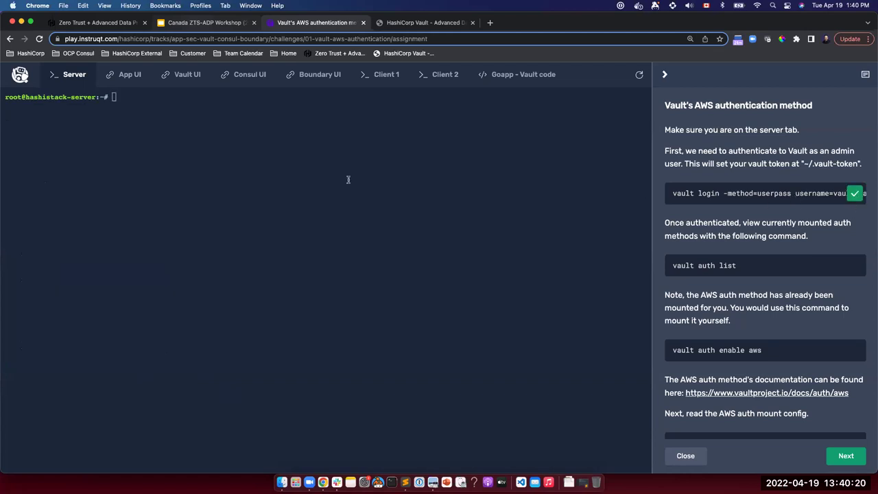
{"action": "left_click", "coordinate": [118, 98]}
{"action": "key", "text": "super+v"}
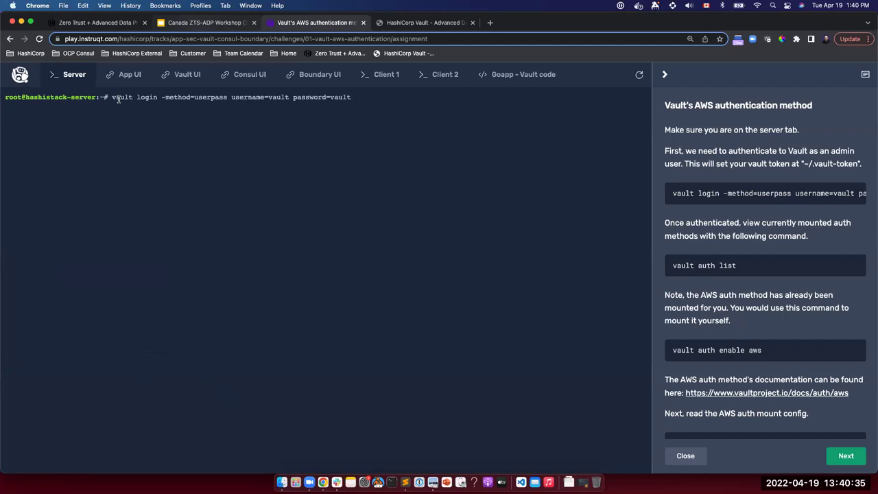
{"action": "key", "text": "Return"}
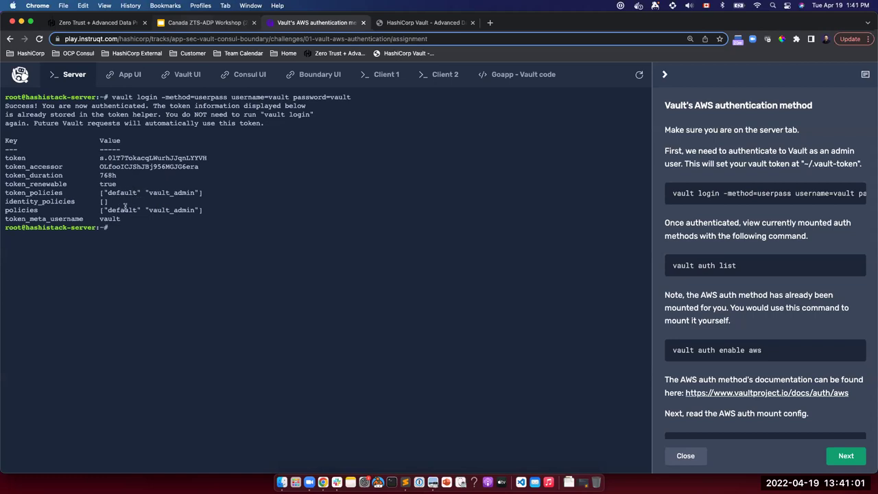
List the mounted Vault auth methods with vault auth list.
{"action": "left_click_drag", "start_coordinate": [196, 192], "coordinate": [147, 193]}
{"action": "left_click", "coordinate": [192, 234]}
{"action": "type", "text": "vault auth list"}
{"action": "key", "text": "Return"}
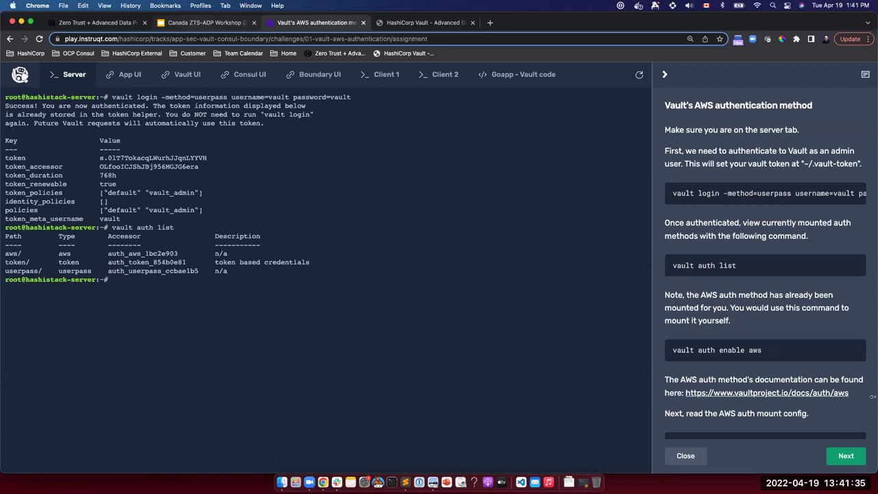
Try enabling the AWS auth method, which reports aws/ is already in use.
{"action": "scroll", "coordinate": [731, 306], "scroll_direction": "down", "scroll_amount": 1}
{"action": "scroll", "coordinate": [732, 306], "scroll_direction": "down", "scroll_amount": 3}
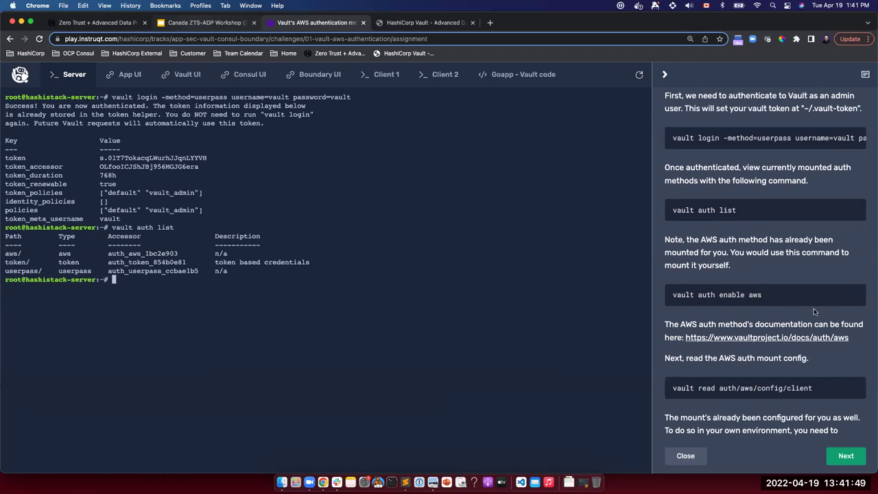
{"action": "left_click", "coordinate": [855, 295]}
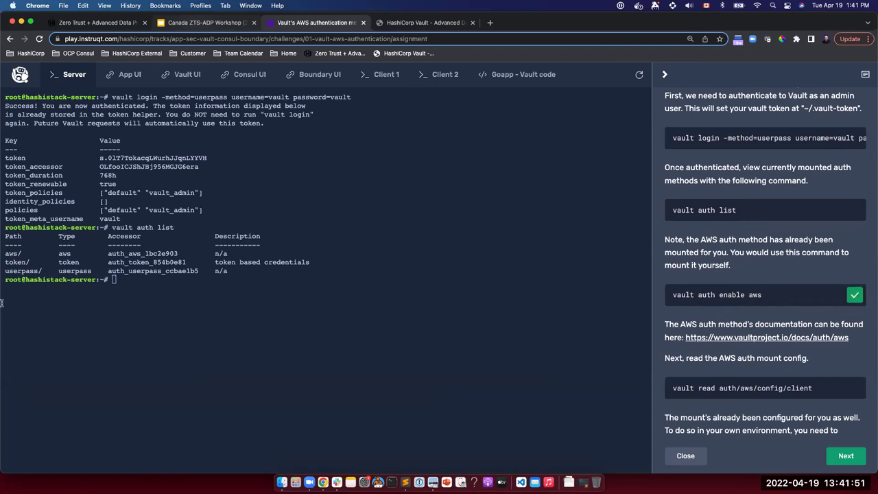
{"action": "left_click", "coordinate": [130, 304]}
{"action": "key", "text": "super+v"}
{"action": "key", "text": "Return"}
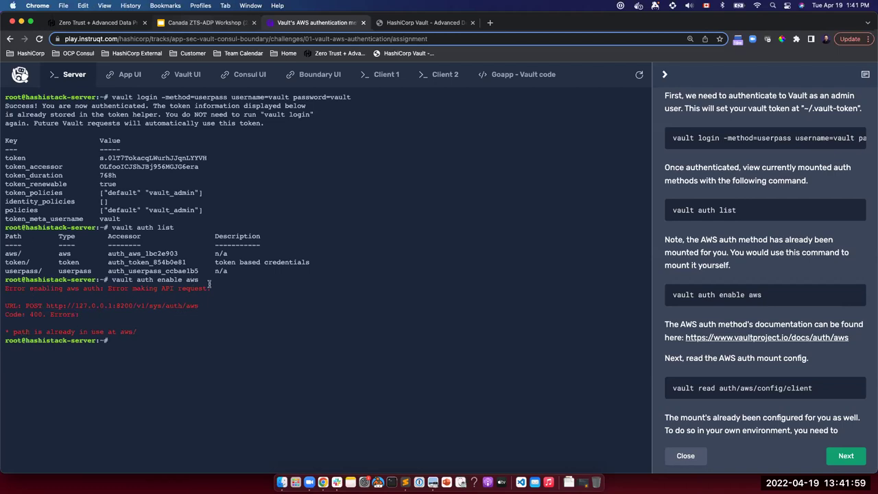
Copy the AWS client config read command and clear the server terminal.
{"action": "scroll", "coordinate": [728, 300], "scroll_direction": "down", "scroll_amount": 3}
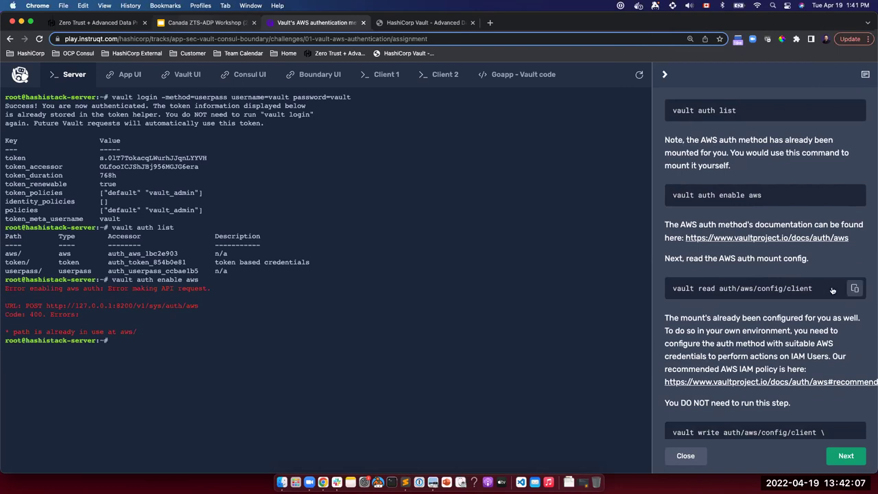
{"action": "left_click", "coordinate": [855, 289]}
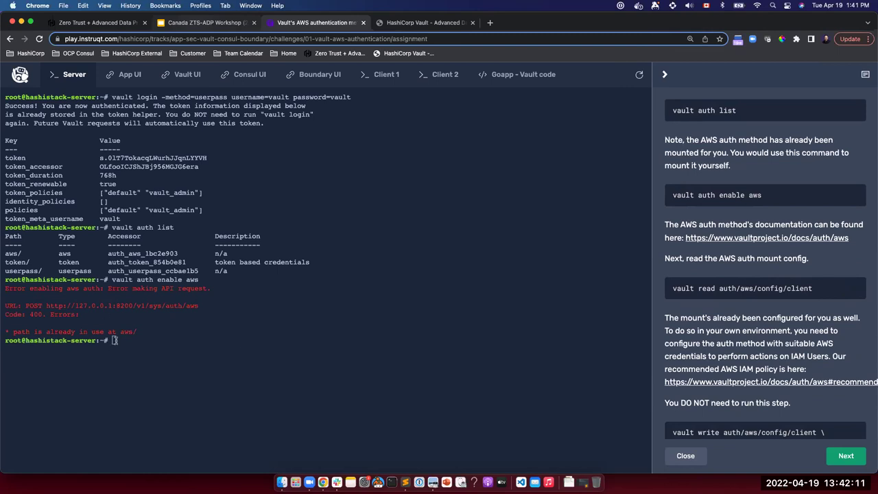
{"action": "left_click", "coordinate": [115, 340]}
{"action": "type", "text": "clear"}
{"action": "key", "text": "Return"}
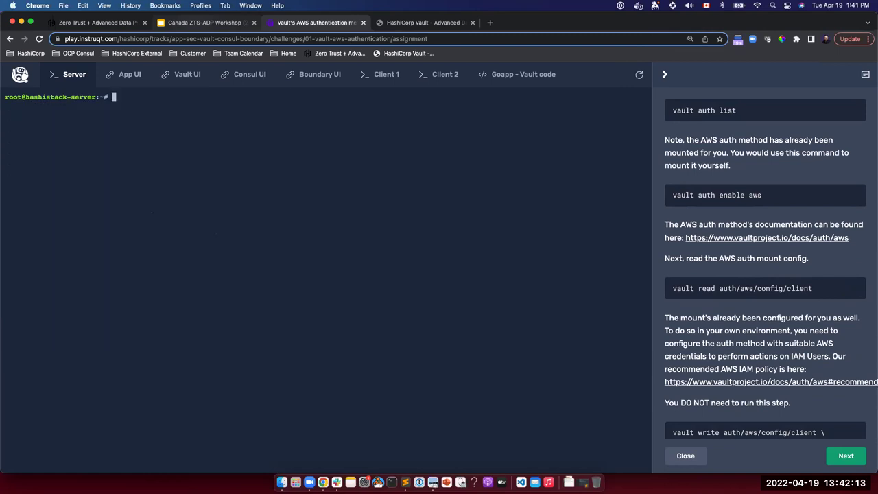
Print the AWS auth client config with vault read auth/aws/config/client.
{"action": "key", "text": "super+v"}
{"action": "key", "text": "Return"}
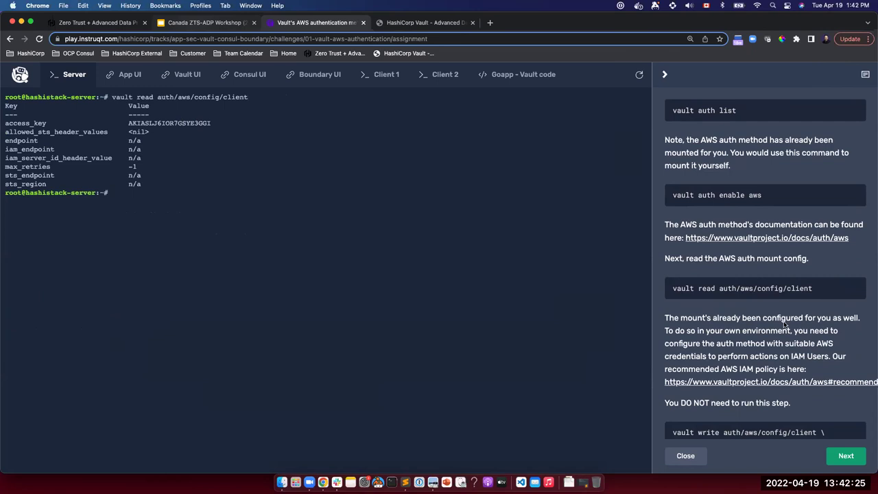
{"action": "scroll", "coordinate": [735, 345], "scroll_direction": "down", "scroll_amount": 2}
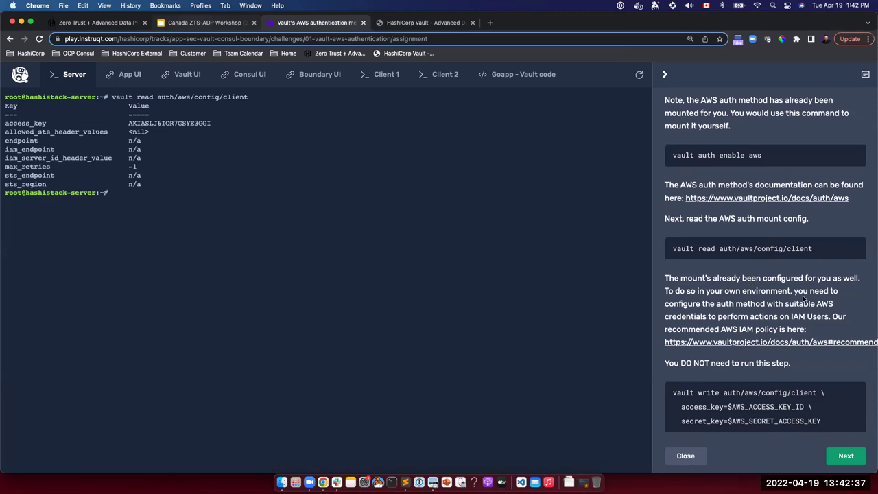
Paste the vault write auth/aws/role/my-role-iam command into the server terminal.
{"action": "scroll", "coordinate": [752, 300], "scroll_direction": "down", "scroll_amount": 2}
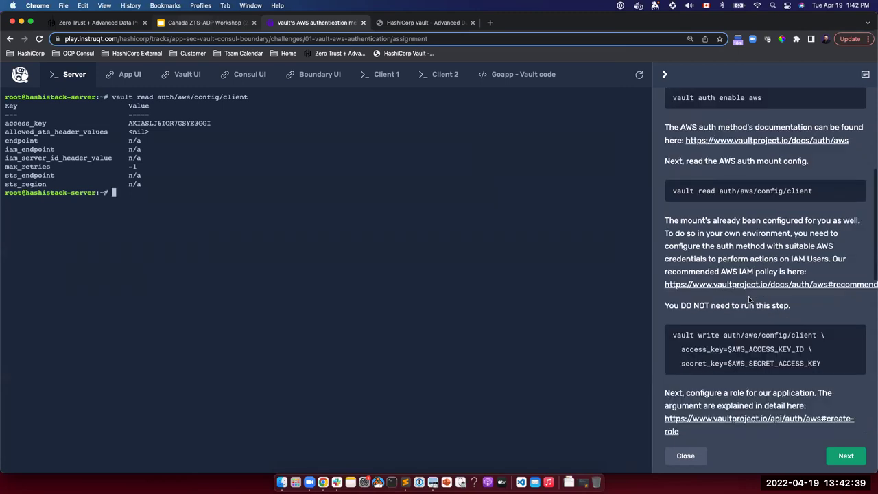
{"action": "scroll", "coordinate": [750, 299], "scroll_direction": "down", "scroll_amount": 6}
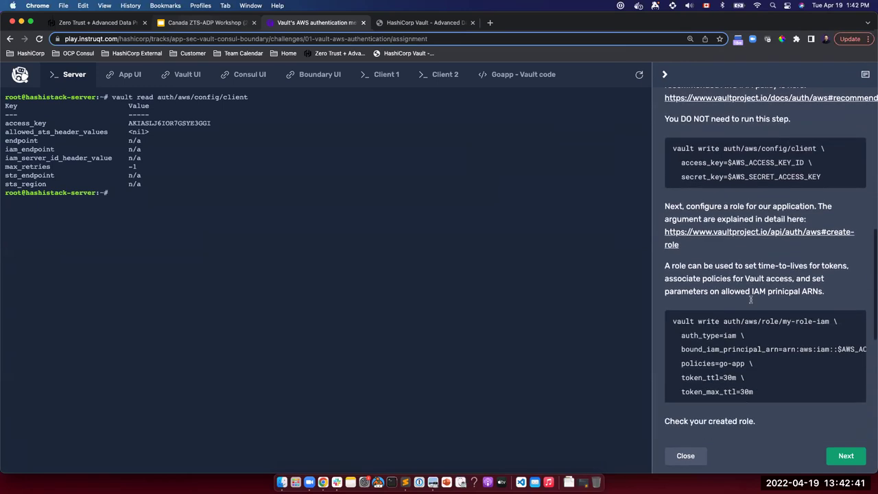
{"action": "scroll", "coordinate": [751, 299], "scroll_direction": "down", "scroll_amount": 1}
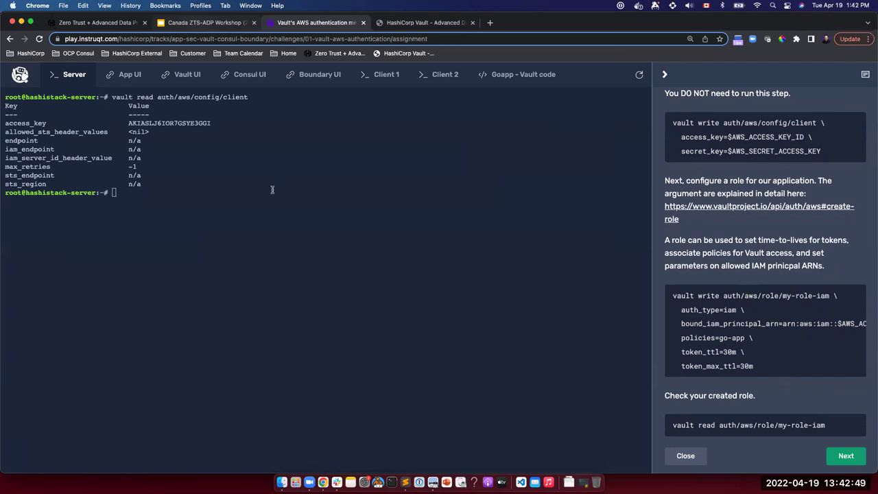
{"action": "left_click", "coordinate": [114, 194]}
{"action": "key", "text": "super+v"}
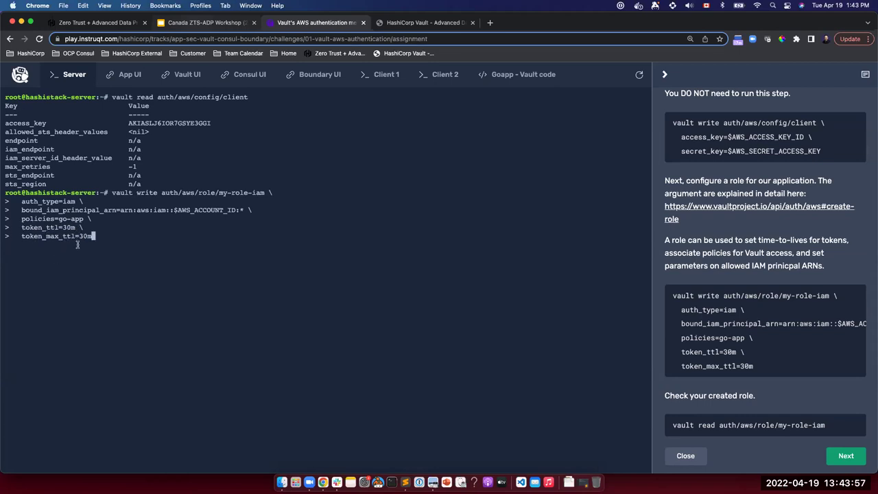
Create the my-role-iam role, then begin typing a vault policy read command.
{"action": "key", "text": "Return"}
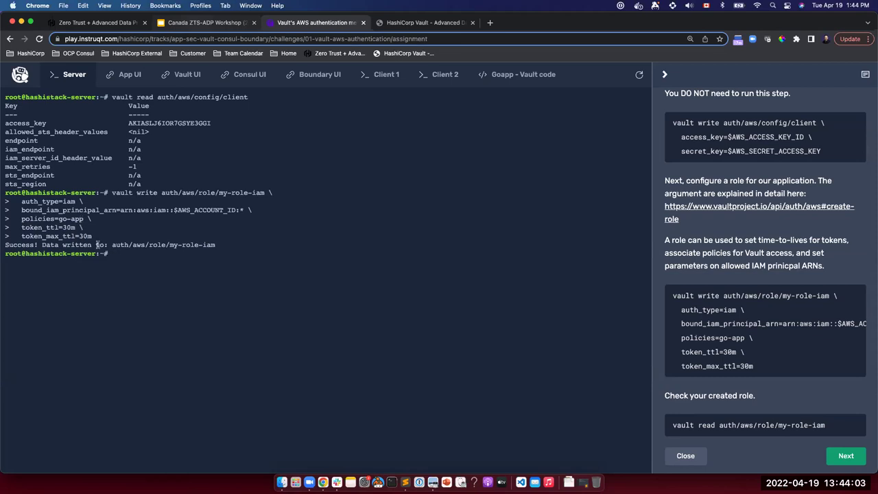
{"action": "type", "text": "vault "}
{"action": "type", "text": "rea"}
{"action": "key", "text": "BackSpace"}
{"action": "key", "text": "BackSpace"}
{"action": "key", "text": "BackSpace"}
{"action": "type", "text": "policy re"}
{"action": "key", "text": "BackSpace"}
{"action": "key", "text": "BackSpace"}
Read the go-app policy, correcting the policy name from goapp to go-app.
{"action": "type", "text": "read goapp"}
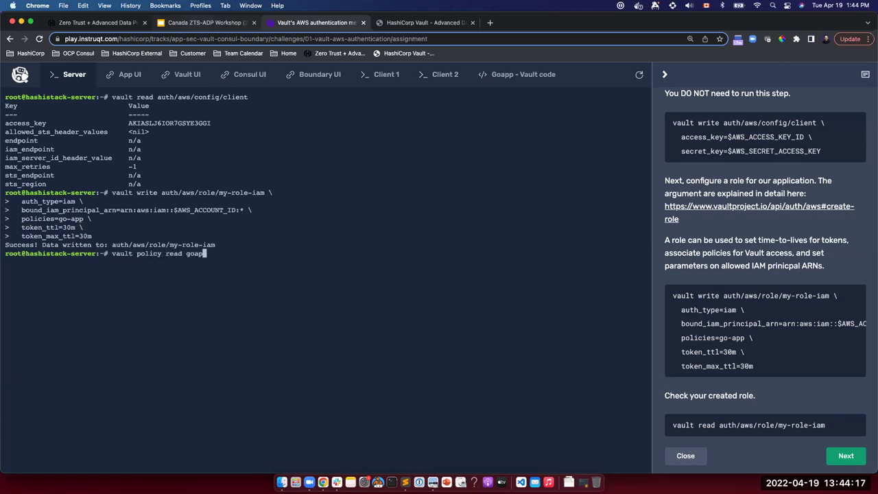
{"action": "key", "text": "Return"}
{"action": "key", "text": "Up"}
{"action": "key", "text": "Left"}
{"action": "key", "text": "Left"}
{"action": "key", "text": "Left"}
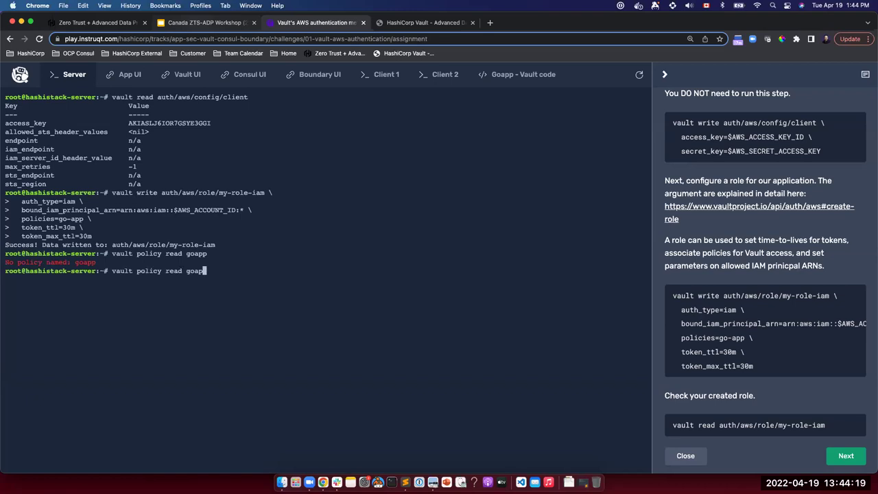
{"action": "type", "text": "-"}
{"action": "key", "text": "Return"}
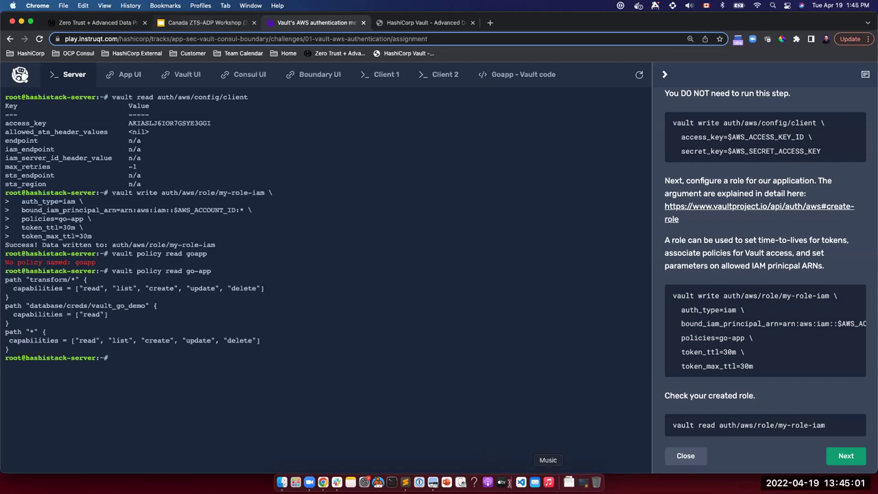
{"action": "scroll", "coordinate": [825, 369], "scroll_direction": "down", "scroll_amount": 5}
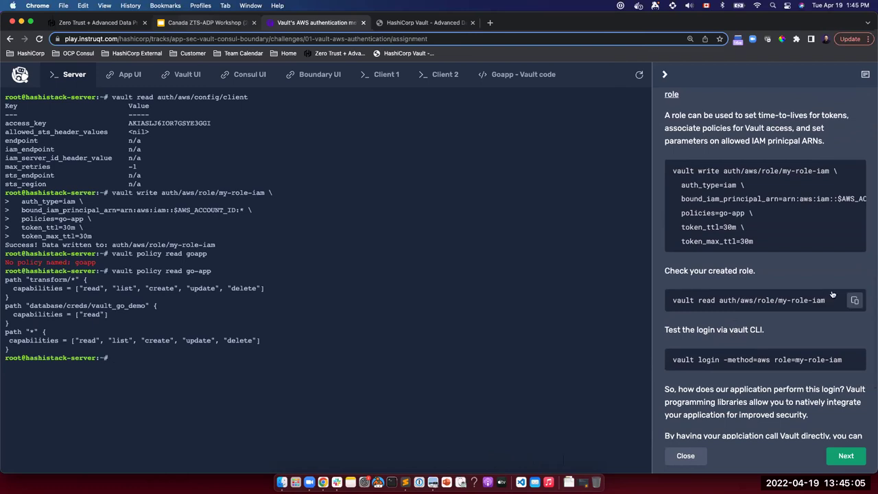
Read back the my-role-iam role with vault read auth/aws/role/my-role-iam.
{"action": "left_click", "coordinate": [855, 301]}
{"action": "key", "text": "super+v"}
{"action": "key", "text": "Return"}
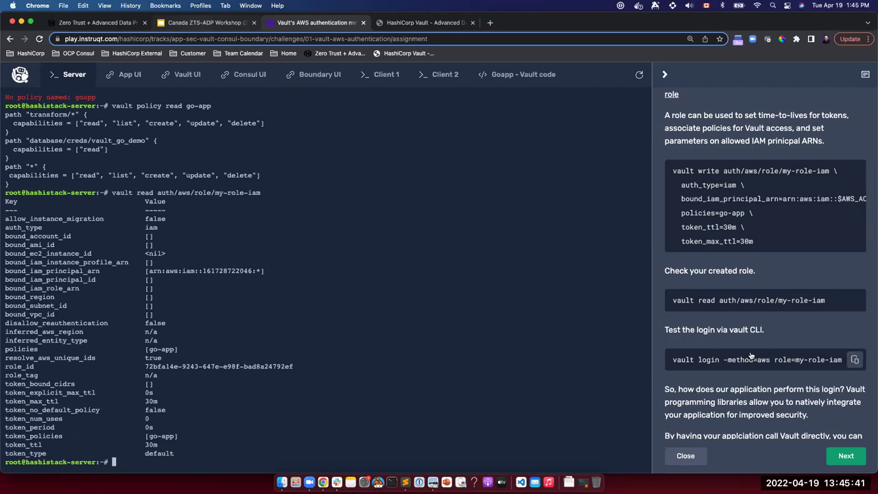
Copy the AWS login test command and clear the server terminal.
{"action": "mouse_move", "coordinate": [752, 357]}
{"action": "scroll", "coordinate": [747, 366], "scroll_direction": "down", "scroll_amount": 3}
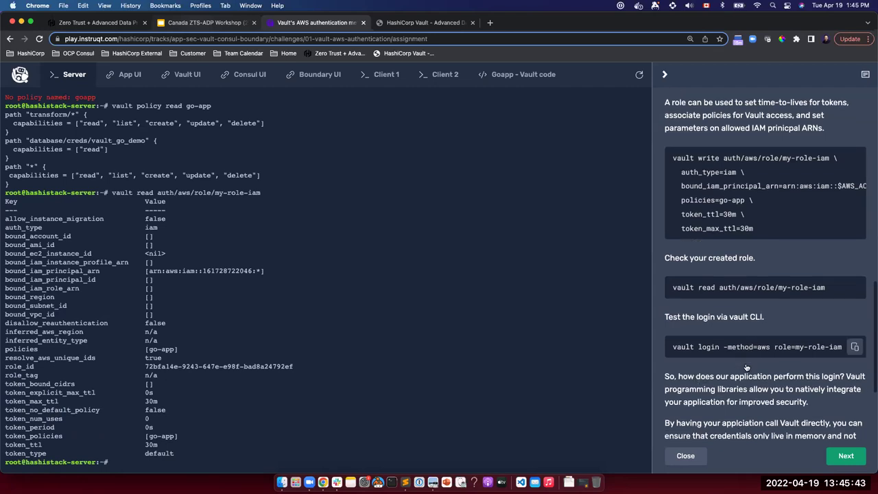
{"action": "scroll", "coordinate": [742, 272], "scroll_direction": "down", "scroll_amount": 2}
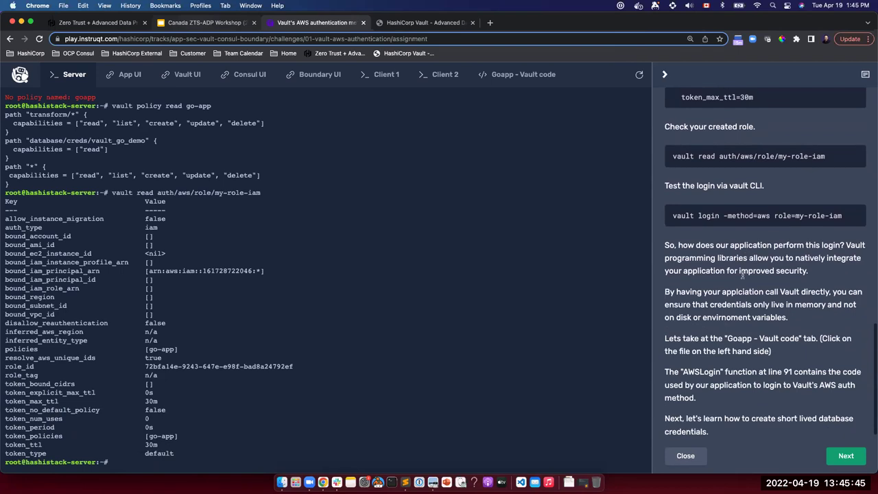
{"action": "mouse_move", "coordinate": [713, 224]}
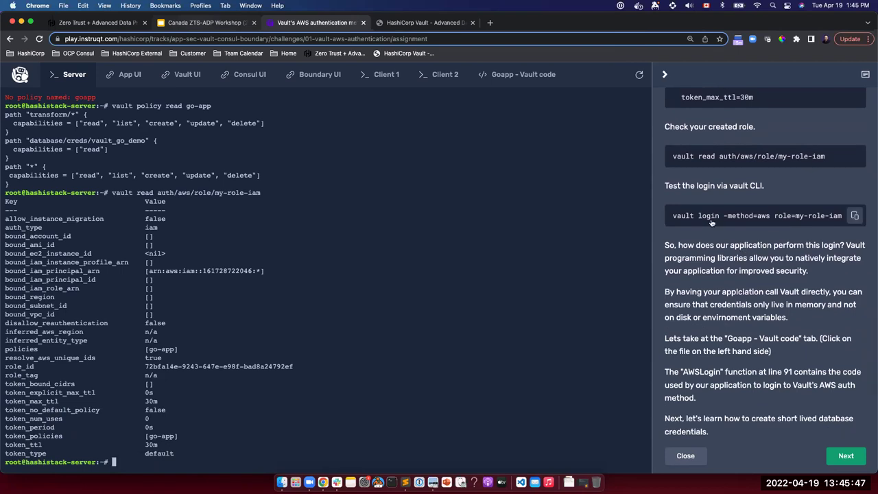
{"action": "left_click", "coordinate": [856, 218]}
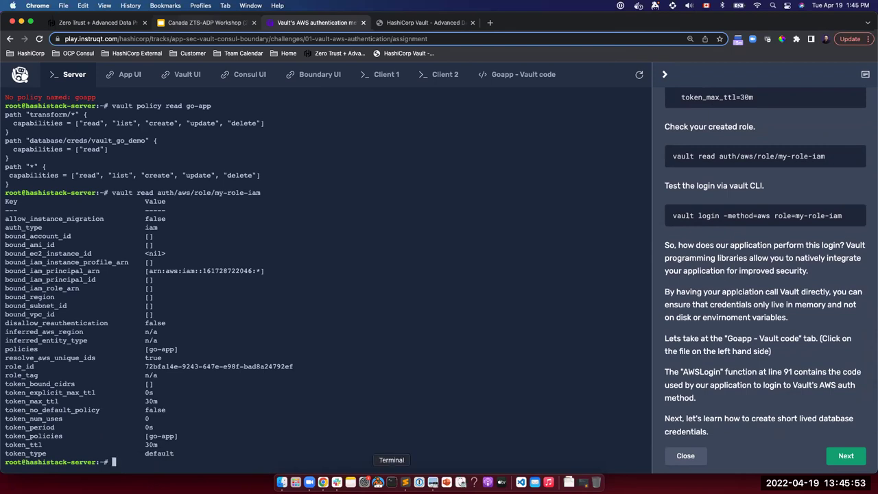
{"action": "type", "text": "clear"}
{"action": "key", "text": "Return"}
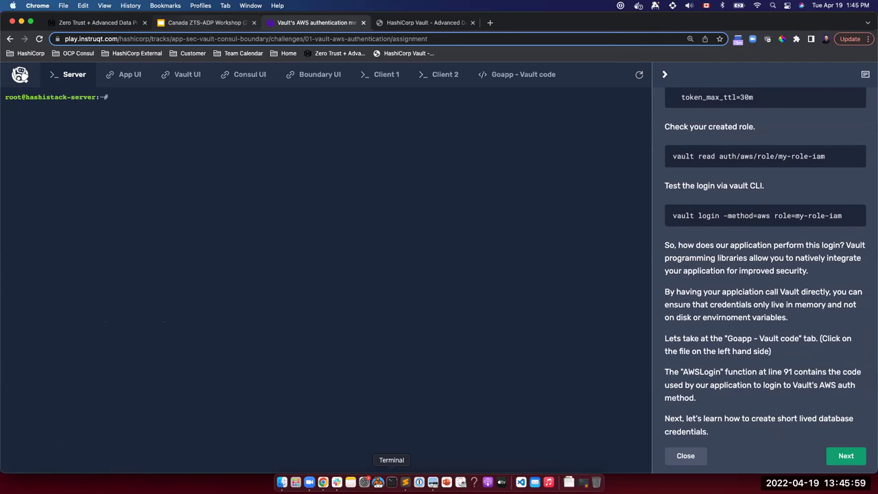
Run vault login -method=aws role=my-role-iam and select the issued 30m token.
{"action": "key", "text": "super+v"}
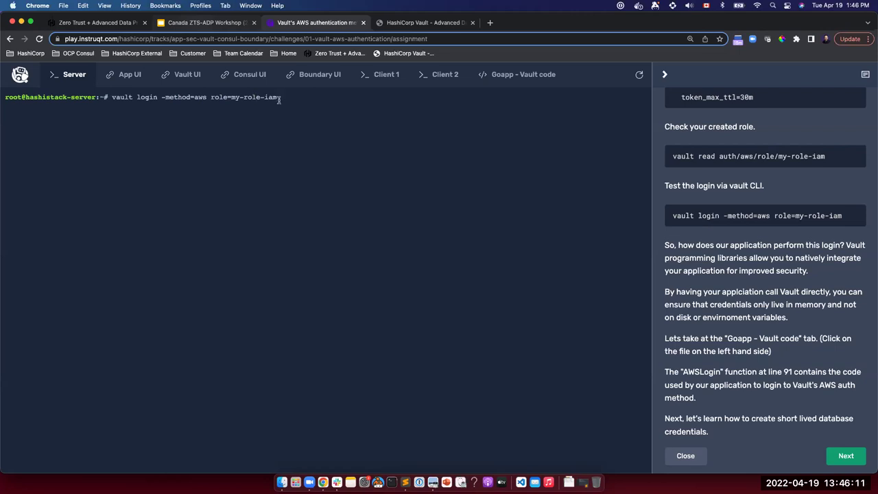
{"action": "key", "text": "Return"}
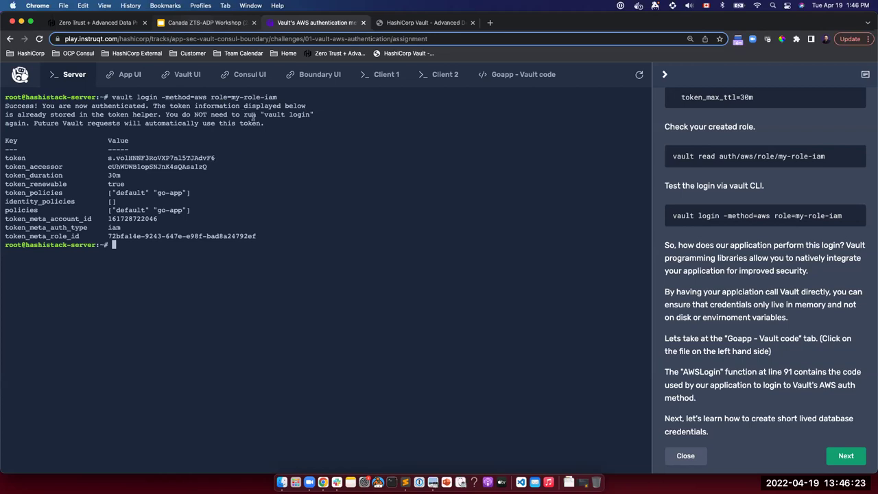
{"action": "left_click_drag", "start_coordinate": [216, 158], "coordinate": [106, 157]}
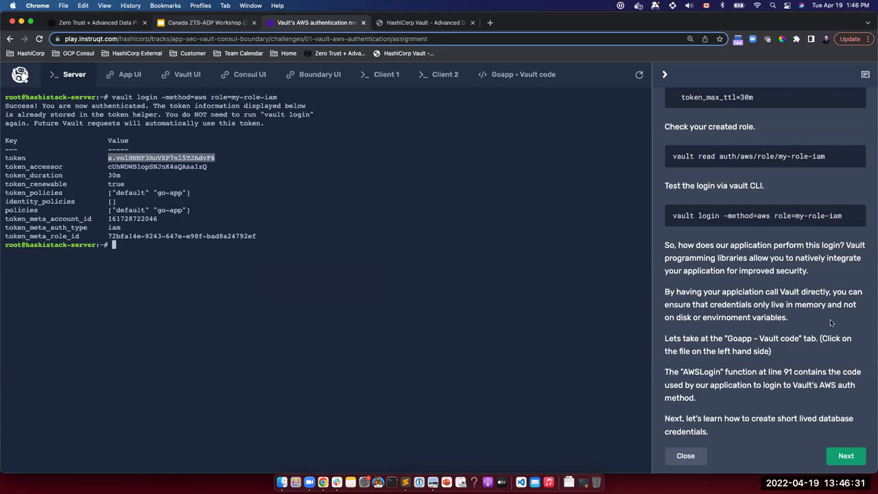
{"action": "scroll", "coordinate": [751, 312], "scroll_direction": "down", "scroll_amount": 1}
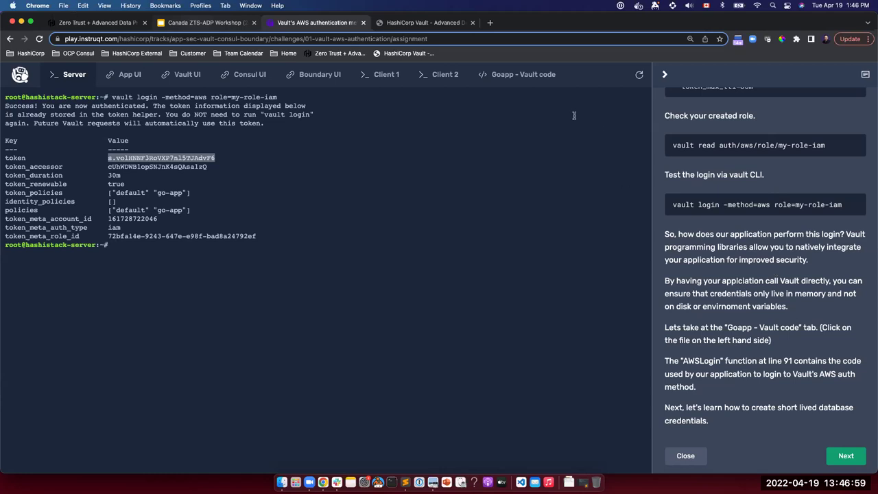
{"action": "left_click", "coordinate": [521, 78]}
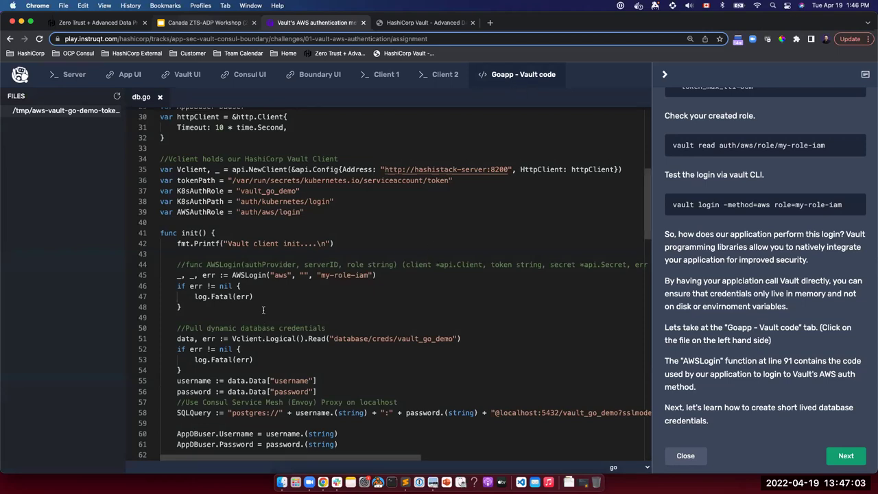
{"action": "scroll", "coordinate": [263, 311], "scroll_direction": "down", "scroll_amount": 10}
{"action": "scroll", "coordinate": [298, 292], "scroll_direction": "down", "scroll_amount": 7}
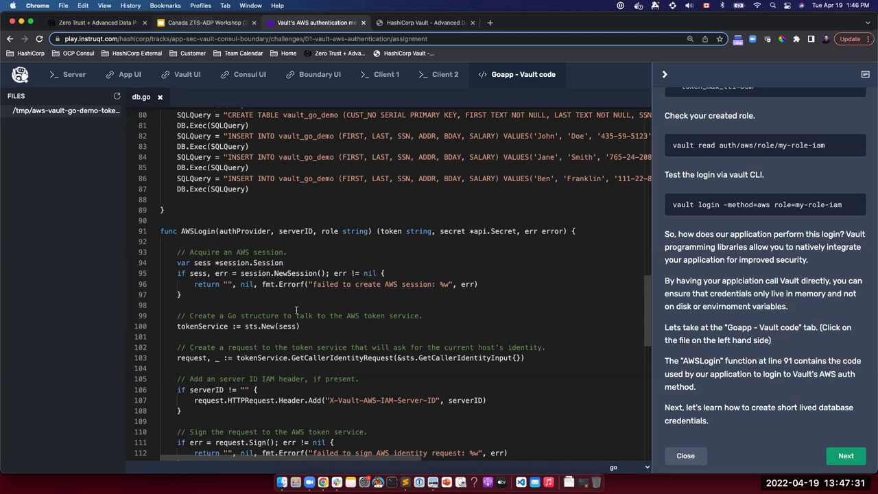
{"action": "scroll", "coordinate": [304, 293], "scroll_direction": "down", "scroll_amount": 4}
{"action": "scroll", "coordinate": [296, 310], "scroll_direction": "down", "scroll_amount": 3}
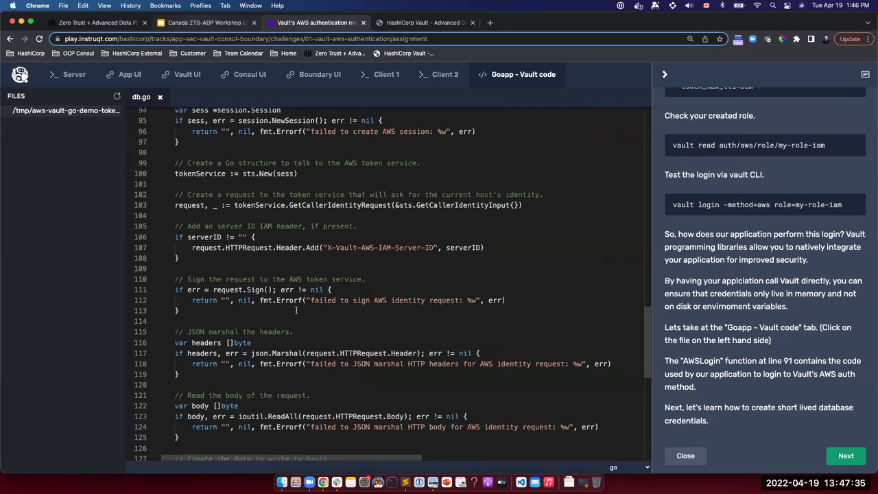
{"action": "scroll", "coordinate": [296, 311], "scroll_direction": "down", "scroll_amount": 4}
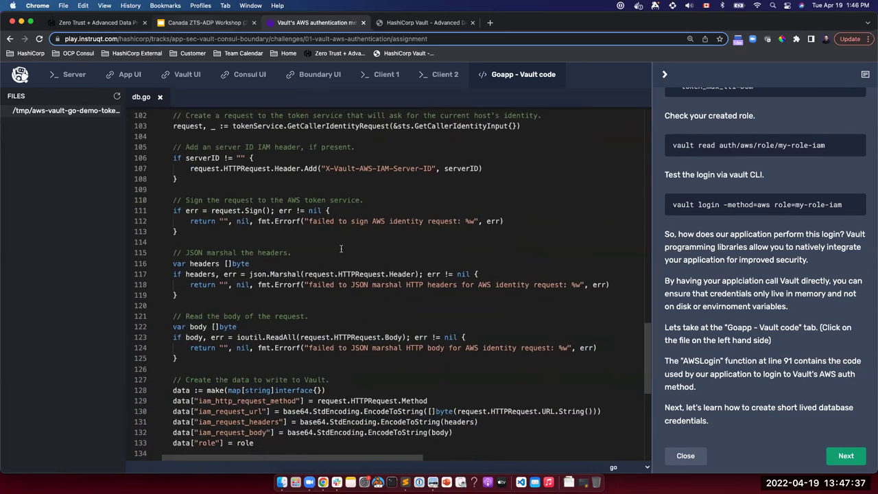
{"action": "scroll", "coordinate": [334, 261], "scroll_direction": "down", "scroll_amount": 5}
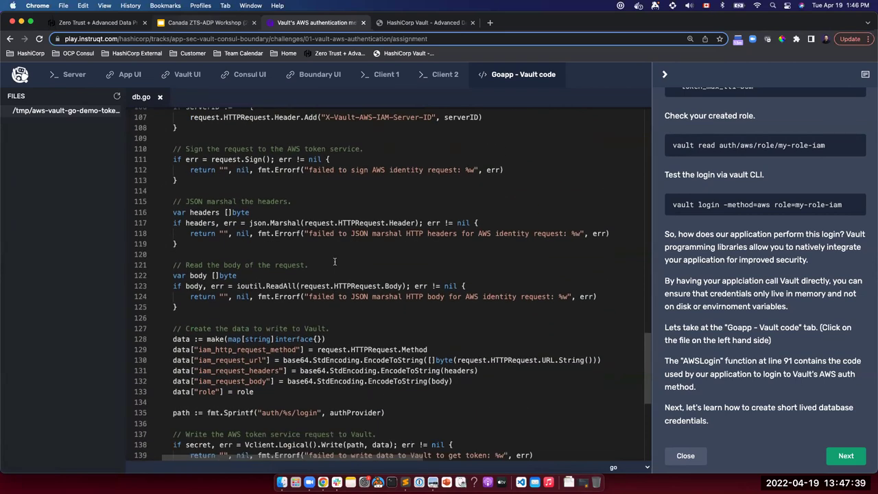
{"action": "scroll", "coordinate": [335, 261], "scroll_direction": "down", "scroll_amount": 3}
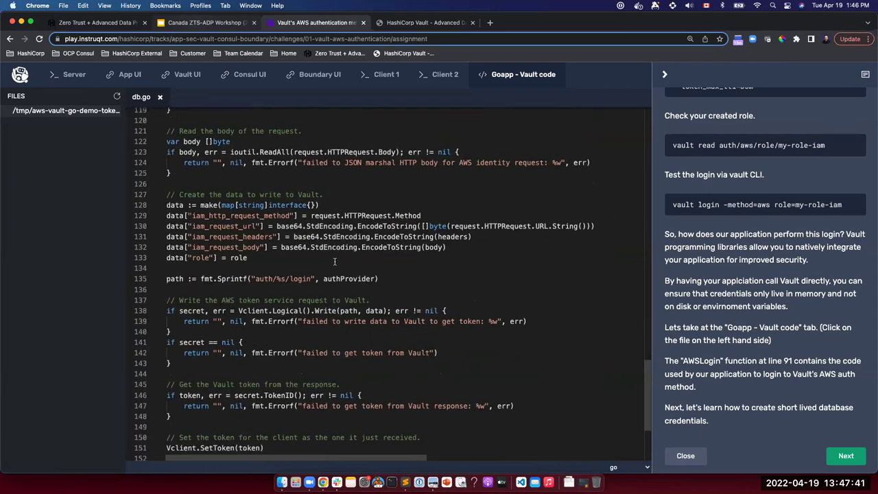
{"action": "scroll", "coordinate": [335, 261], "scroll_direction": "up", "scroll_amount": 12}
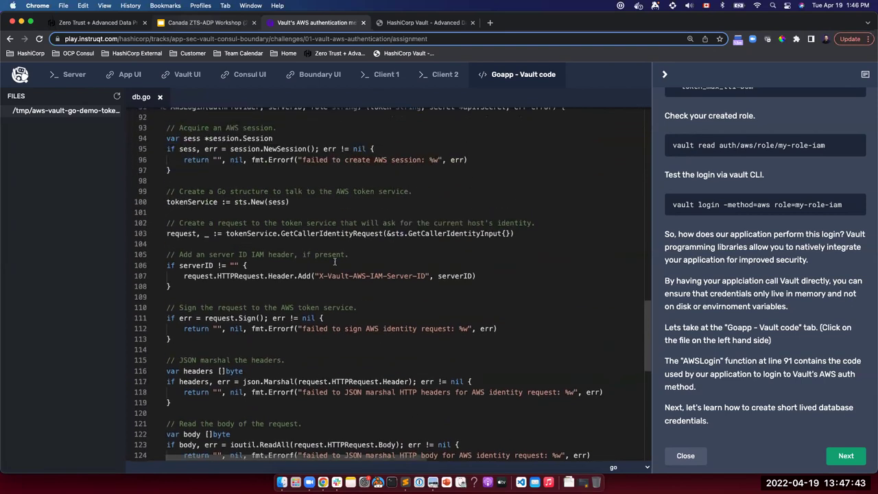
{"action": "scroll", "coordinate": [335, 261], "scroll_direction": "up", "scroll_amount": 4}
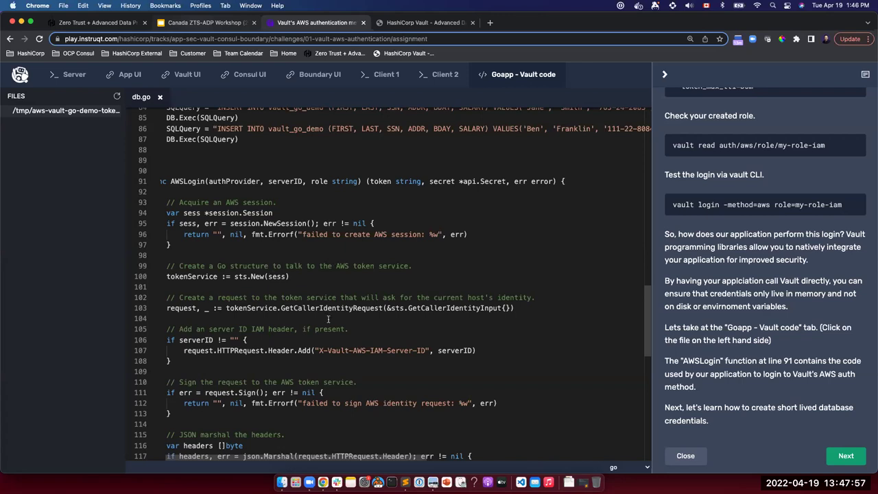
{"action": "scroll", "coordinate": [315, 350], "scroll_direction": "up", "scroll_amount": 5}
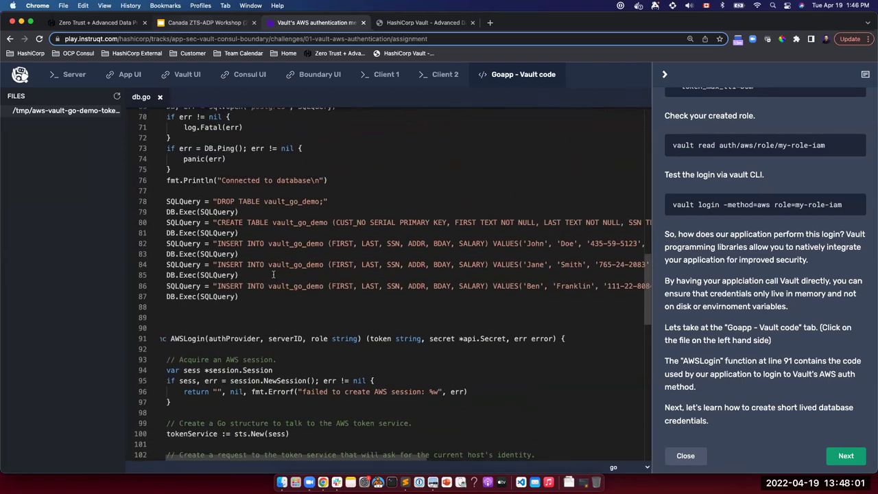
{"action": "scroll", "coordinate": [217, 363], "scroll_direction": "down", "scroll_amount": 1}
{"action": "scroll", "coordinate": [218, 365], "scroll_direction": "down", "scroll_amount": 2}
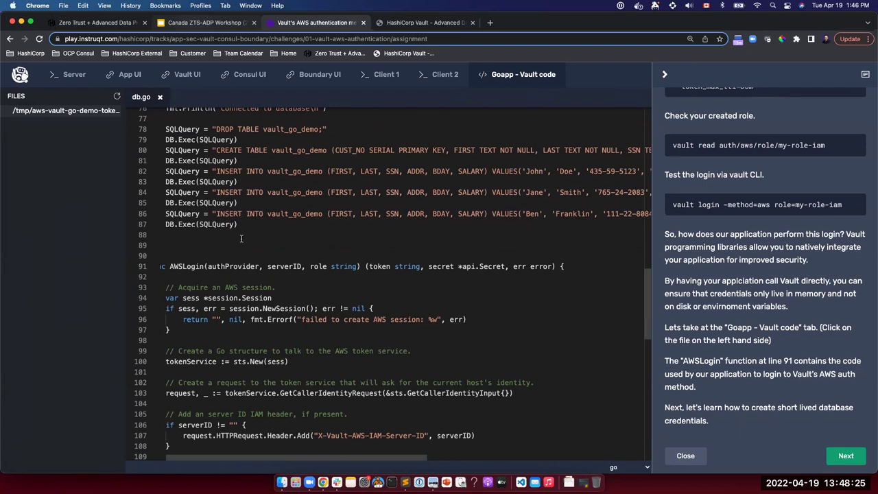
Start the Vault dynamic secrets challenge and paste the admin userpass vault login command into the Server terminal.
{"action": "left_click", "coordinate": [830, 456]}
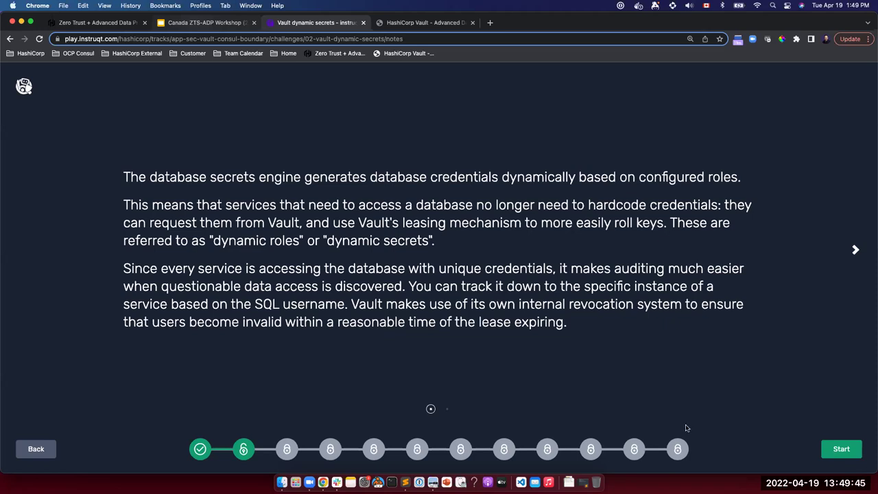
{"action": "left_click", "coordinate": [843, 452]}
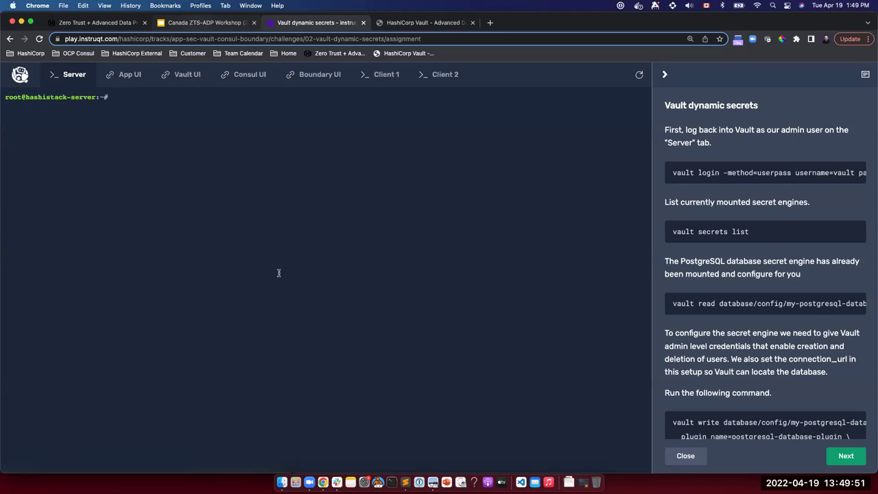
{"action": "left_click", "coordinate": [799, 175]}
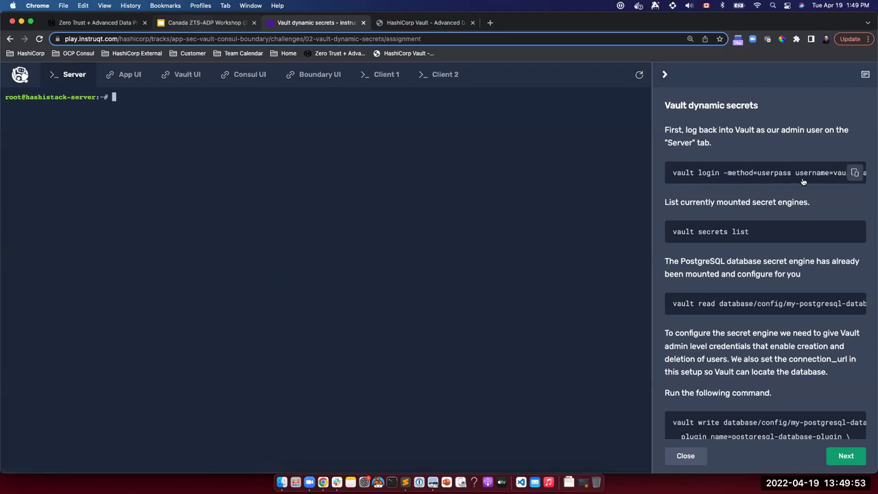
{"action": "left_click", "coordinate": [203, 159]}
{"action": "key", "text": "super+v"}
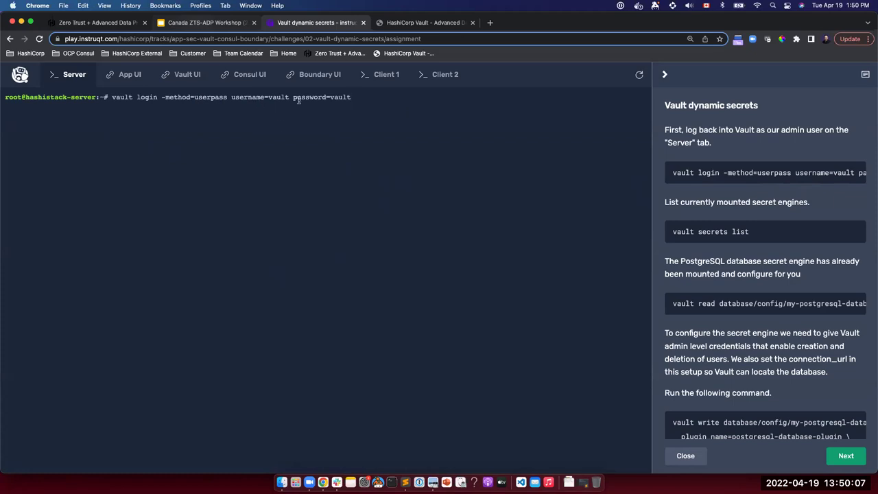
Run the vault login command, obtaining a 768h token with default and vault_admin policies.
{"action": "key", "text": "Return"}
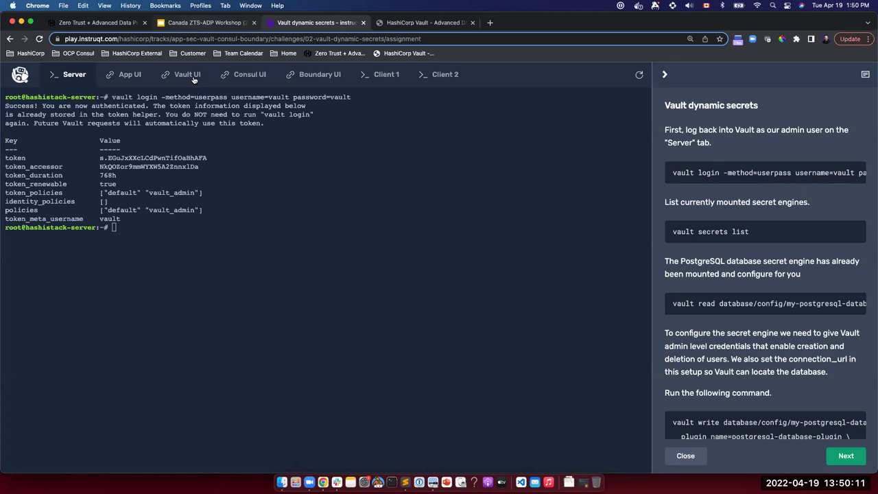
Sign in to the Vault UI using the Username method and workshop credentials, then return to the Server tab.
{"action": "left_click", "coordinate": [194, 78]}
{"action": "left_click", "coordinate": [267, 260]}
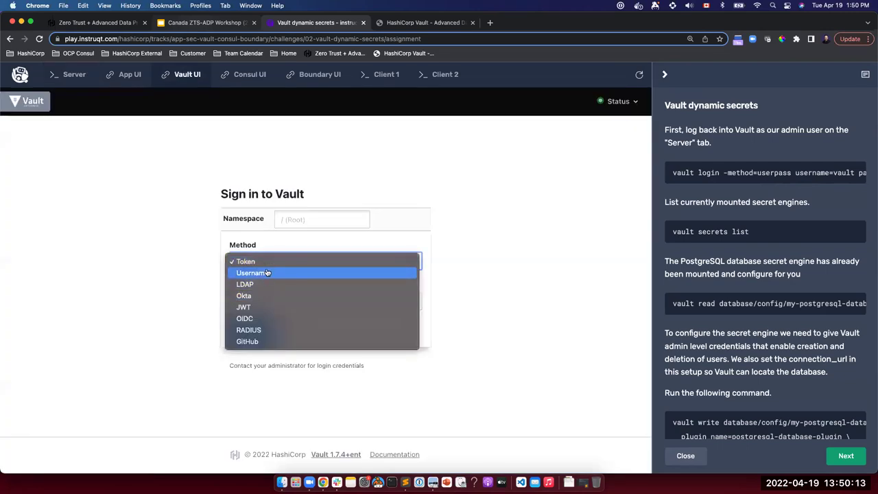
{"action": "left_click", "coordinate": [268, 273]}
{"action": "left_click", "coordinate": [262, 268]}
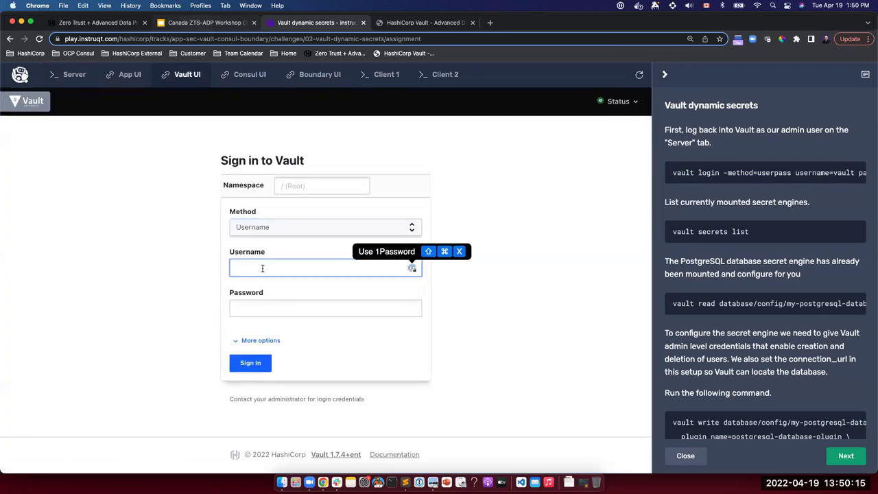
{"action": "type", "text": "vault"}
{"action": "key", "text": "Tab"}
{"action": "type", "text": "vau"}
{"action": "left_click", "coordinate": [253, 365]}
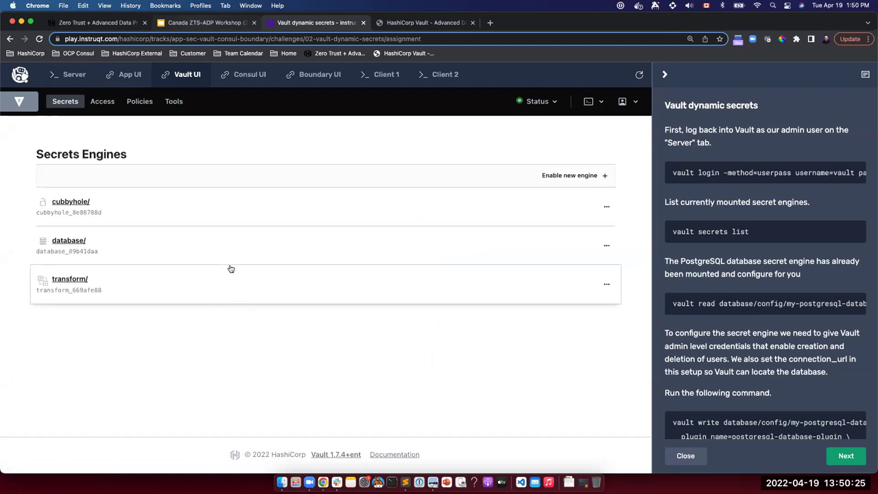
{"action": "left_click", "coordinate": [74, 75]}
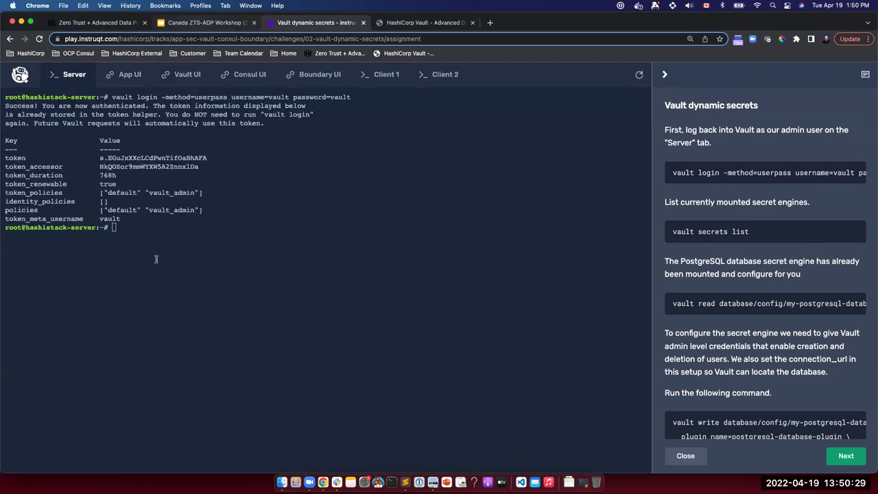
Run vault secrets list, fixing the mistyped 'secret', to confirm database/ is mounted.
{"action": "left_click", "coordinate": [123, 255]}
{"action": "type", "text": "vault secret list"}
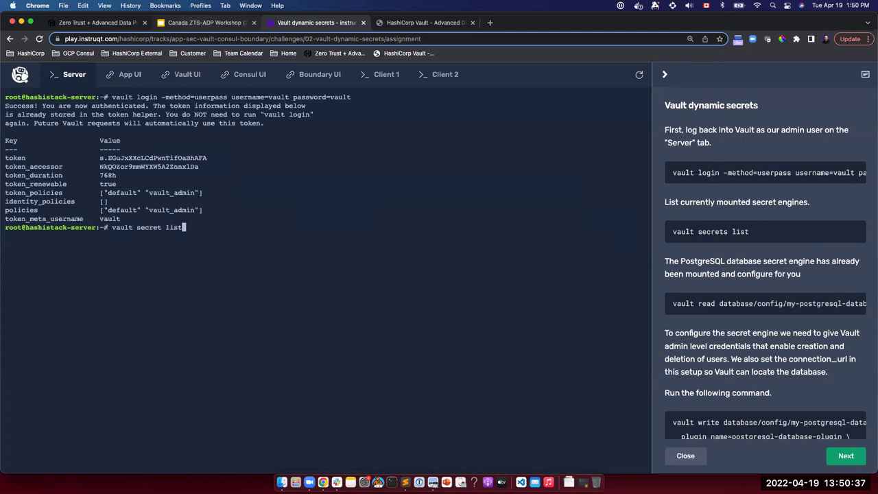
{"action": "key", "text": "Return"}
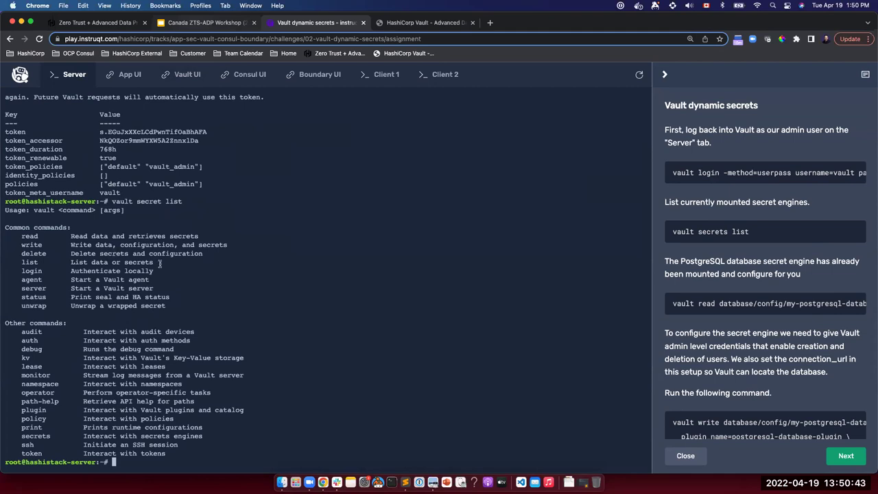
{"action": "scroll", "coordinate": [177, 264], "scroll_direction": "up", "scroll_amount": 3}
{"action": "scroll", "coordinate": [177, 265], "scroll_direction": "down", "scroll_amount": 2}
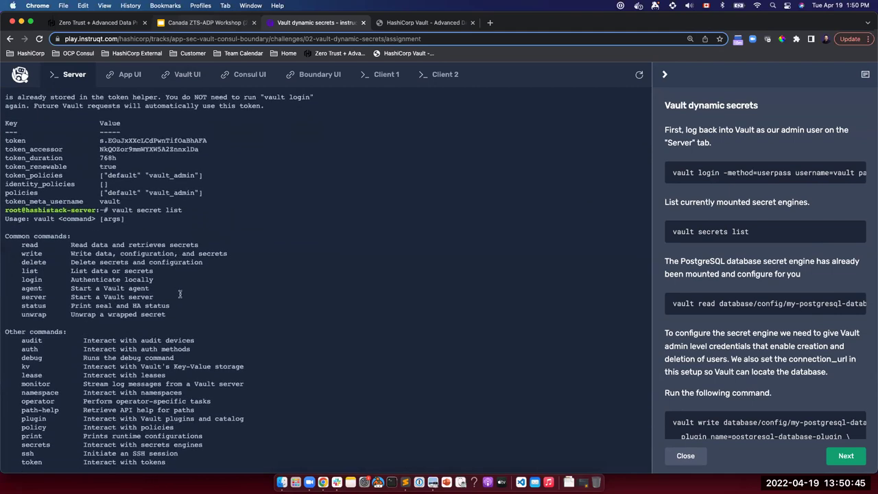
{"action": "key", "text": "Up"}
{"action": "key", "text": "Left"}
{"action": "key", "text": "Left"}
{"action": "key", "text": "Left"}
{"action": "key", "text": "Left"}
{"action": "key", "text": "Left"}
{"action": "type", "text": "s"}
{"action": "key", "text": "Return"}
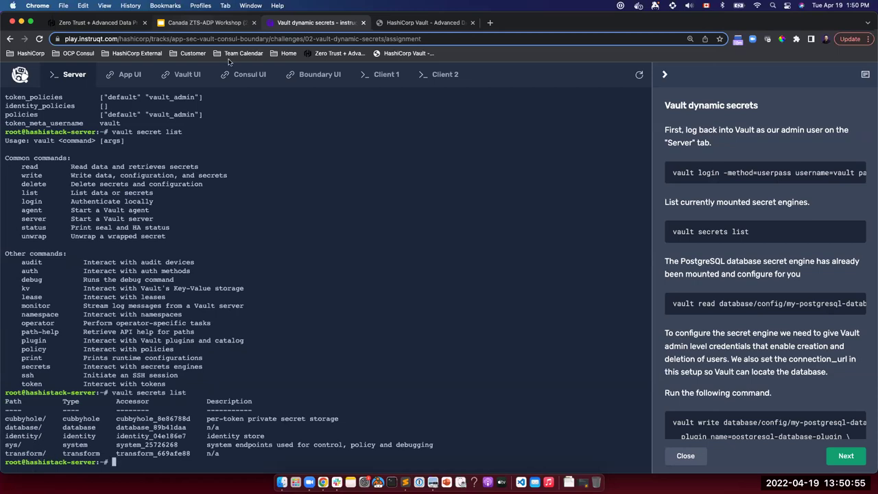
Copy the vault read database/config command from the challenge instructions.
{"action": "left_click", "coordinate": [180, 76]}
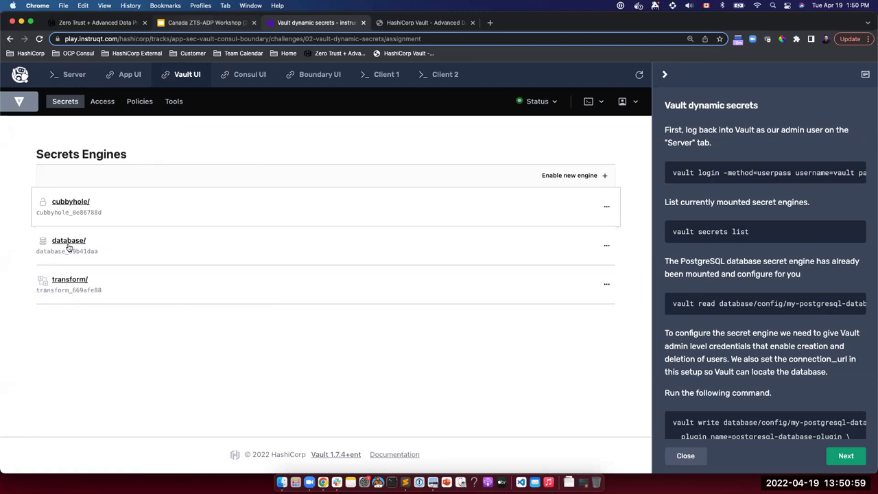
{"action": "left_click", "coordinate": [74, 74]}
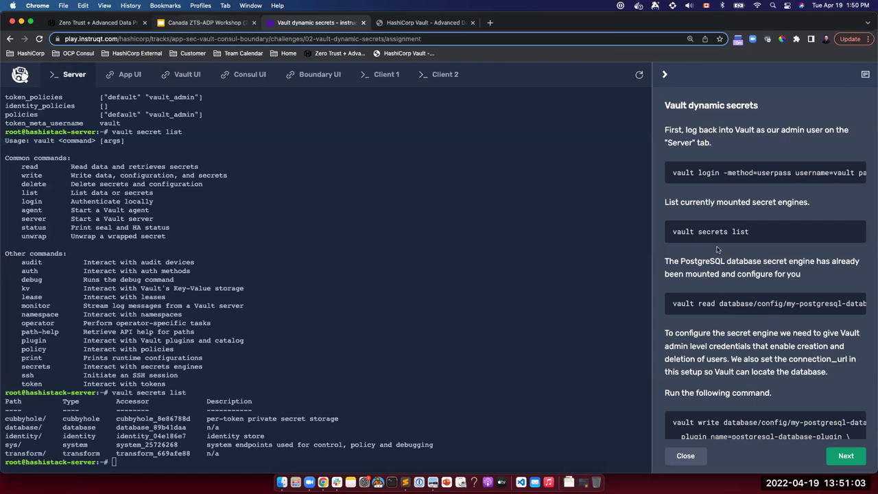
{"action": "mouse_move", "coordinate": [856, 304]}
{"action": "left_click", "coordinate": [855, 304]}
Clear the terminal and run vault read database/config/my-postgresql-database to show its current settings.
{"action": "key", "text": "ctrl+l"}
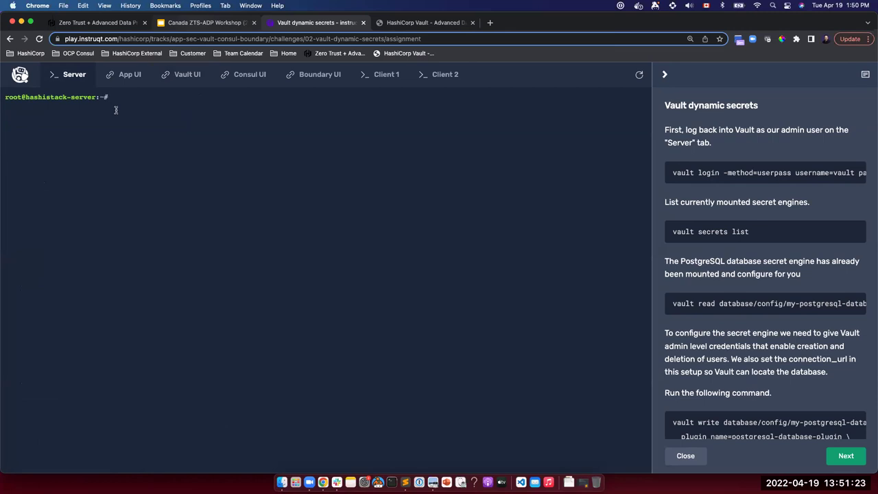
{"action": "key", "text": "super+v"}
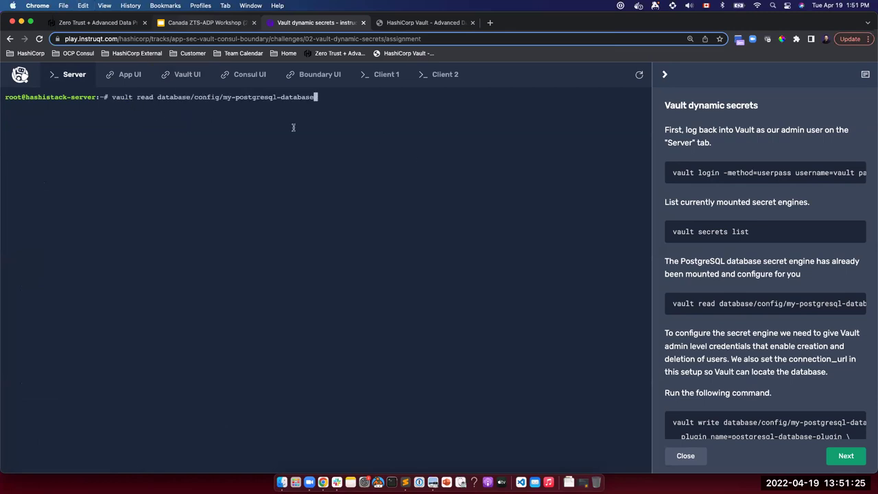
{"action": "key", "text": "Return"}
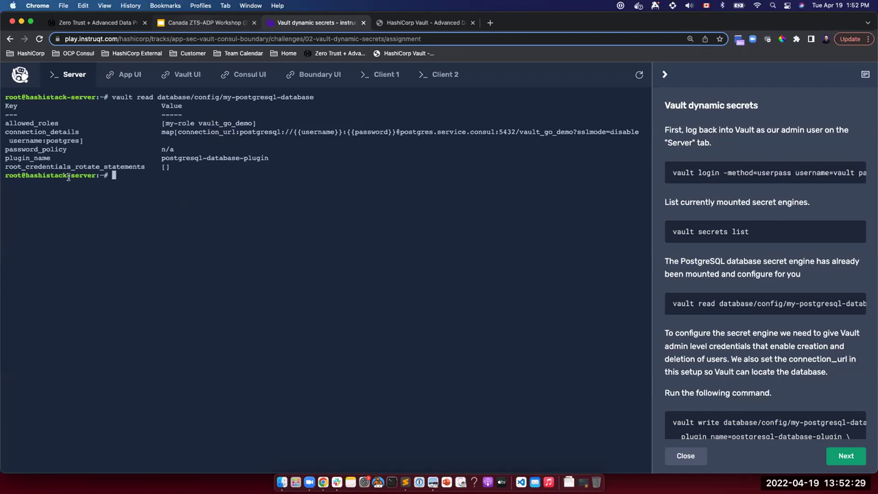
Run the vault write database/config command setting plugin, roles my-role and vault_go_demo, and postgres admin.
{"action": "mouse_move", "coordinate": [736, 297]}
{"action": "scroll", "coordinate": [748, 357], "scroll_direction": "down", "scroll_amount": 2}
{"action": "scroll", "coordinate": [749, 367], "scroll_direction": "down", "scroll_amount": 3}
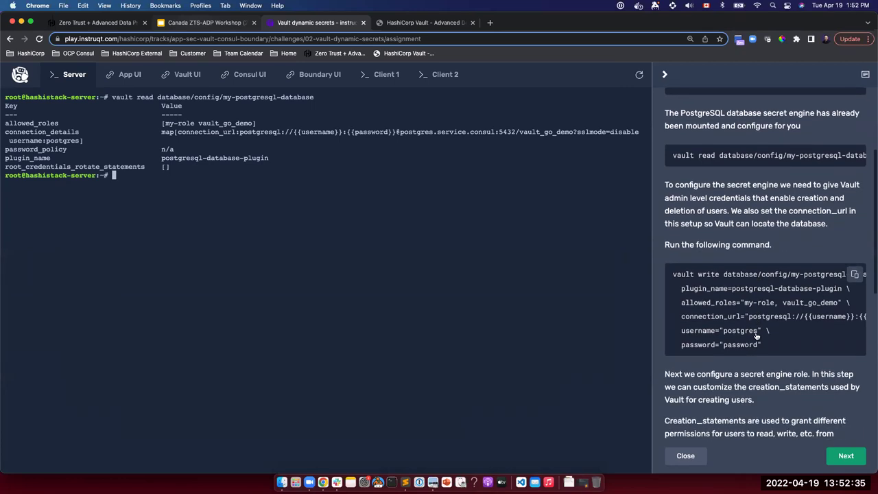
{"action": "left_click", "coordinate": [856, 271]}
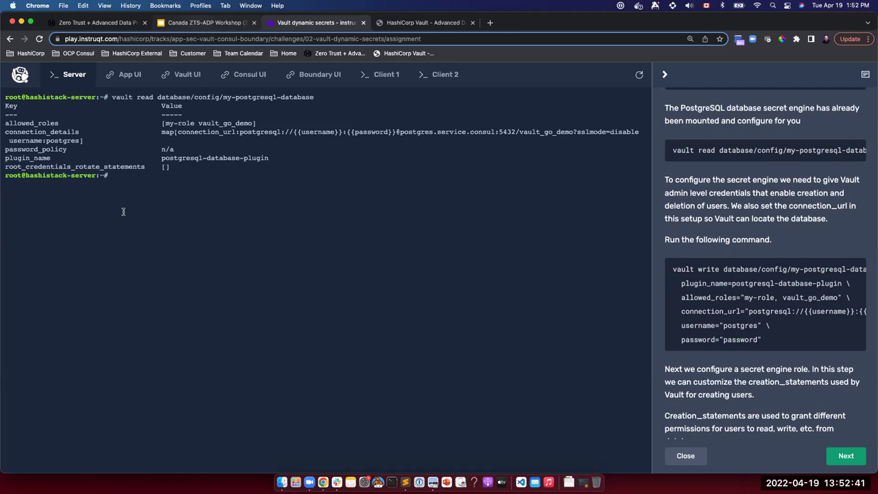
{"action": "key", "text": "super+v"}
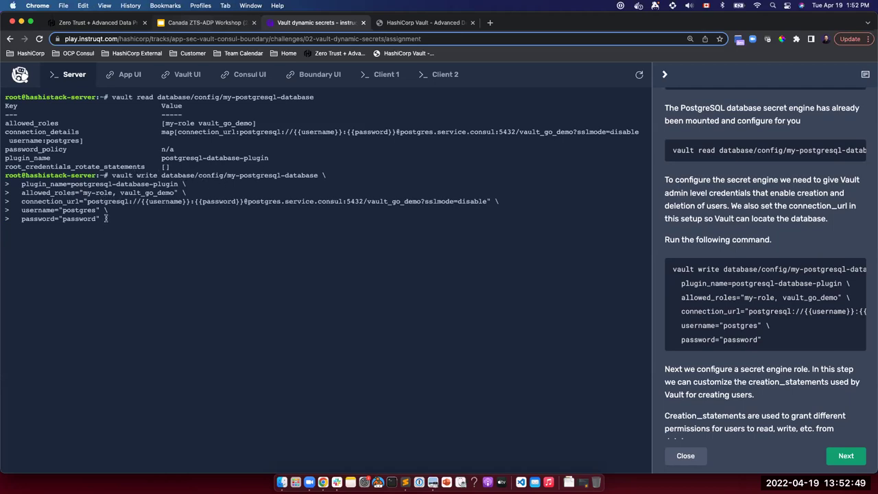
{"action": "key", "text": "Return"}
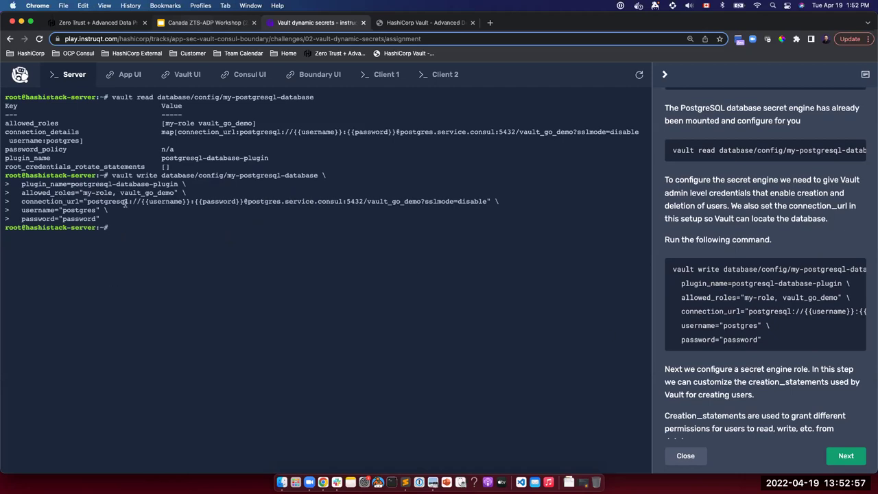
{"action": "scroll", "coordinate": [745, 362], "scroll_direction": "down", "scroll_amount": 5}
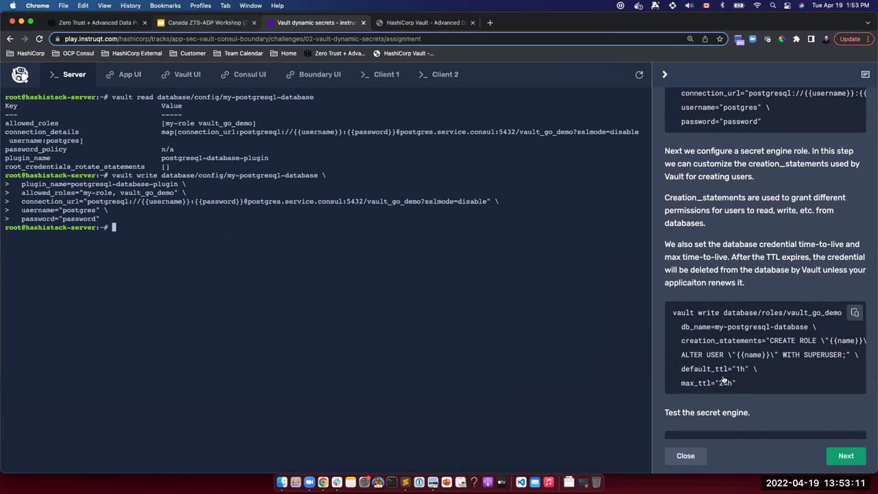
Create the vault_go_demo role with 1h default and 24h max TTL, and copy the creds read command.
{"action": "left_click", "coordinate": [855, 313]}
{"action": "key", "text": "super+v"}
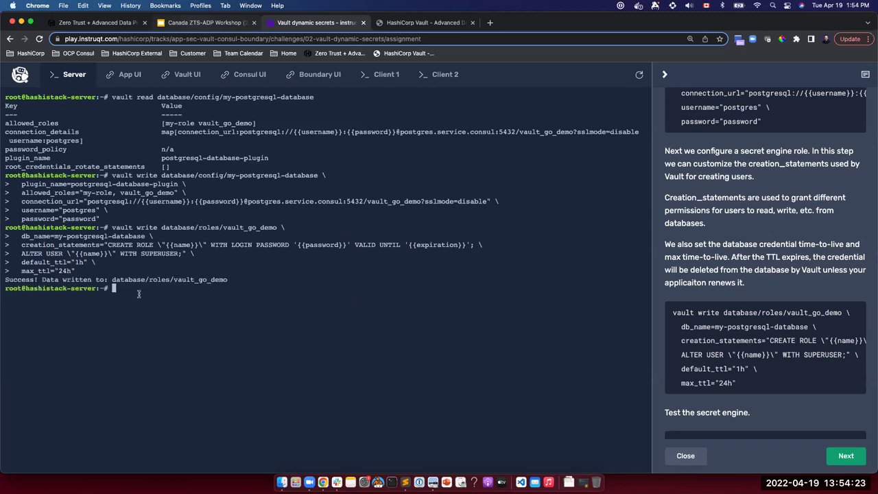
{"action": "scroll", "coordinate": [739, 347], "scroll_direction": "down", "scroll_amount": 4}
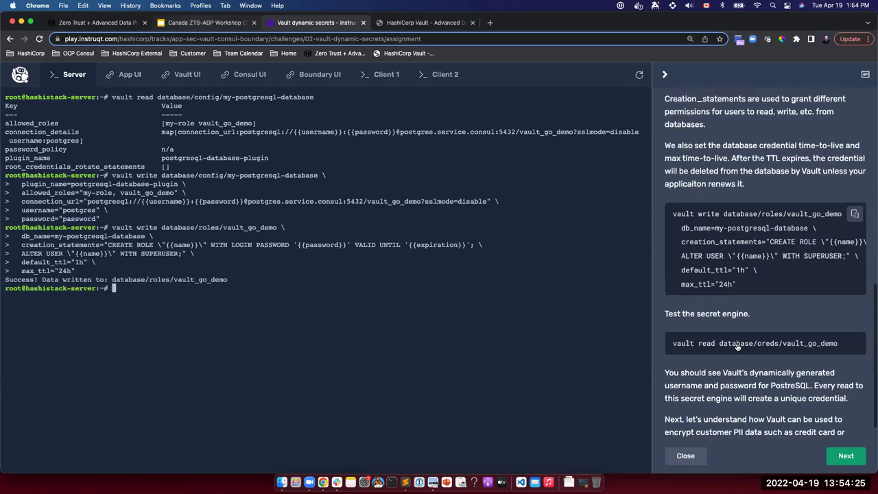
{"action": "left_click", "coordinate": [838, 338]}
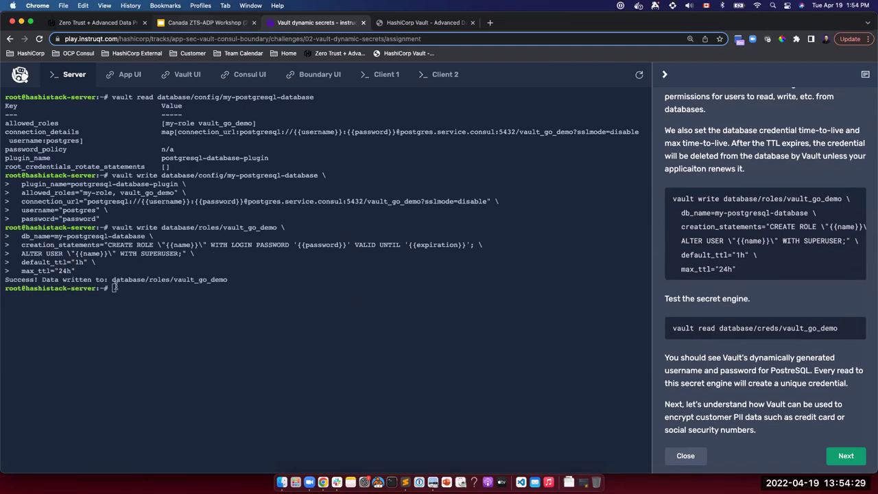
Clear the terminal and read database/creds/vault_go_demo to generate a 1h dynamic PostgreSQL login.
{"action": "type", "text": "clear"}
{"action": "key", "text": "Return"}
{"action": "key", "text": "super+v"}
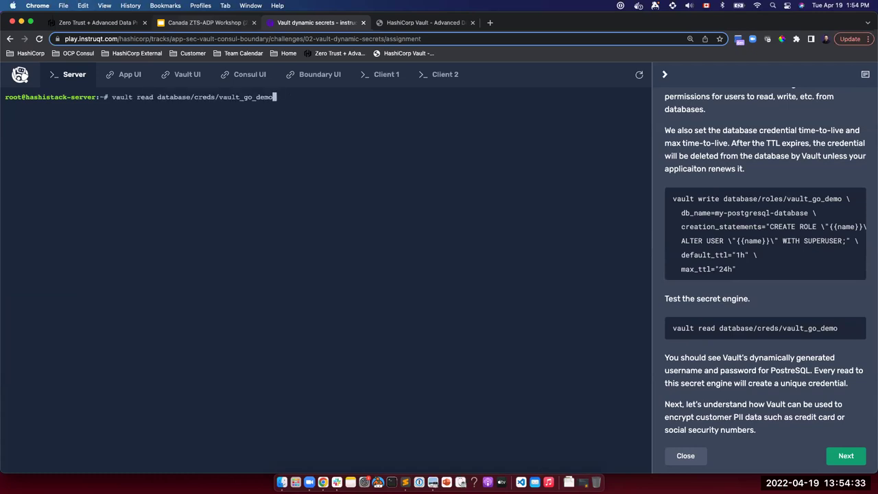
{"action": "key", "text": "Return"}
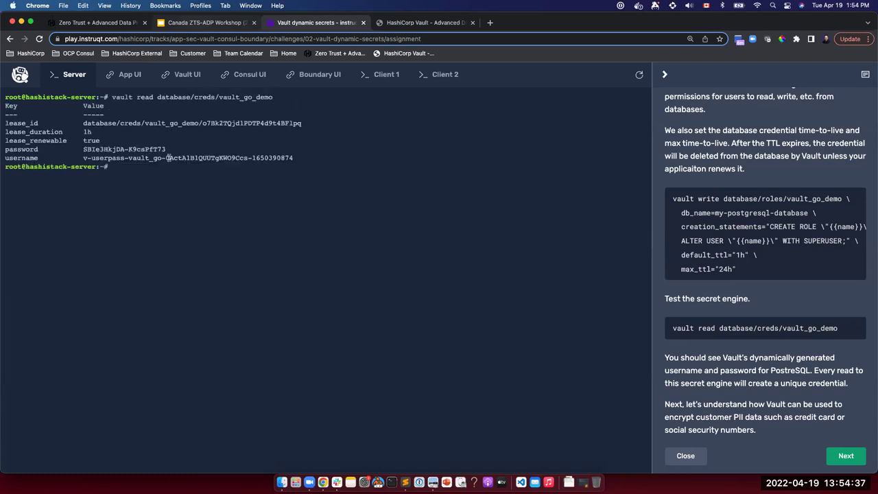
Copy the generated password and username, then switch to the workshop slides.
{"action": "left_click_drag", "start_coordinate": [81, 149], "coordinate": [170, 144]}
{"action": "key", "text": "super+c"}
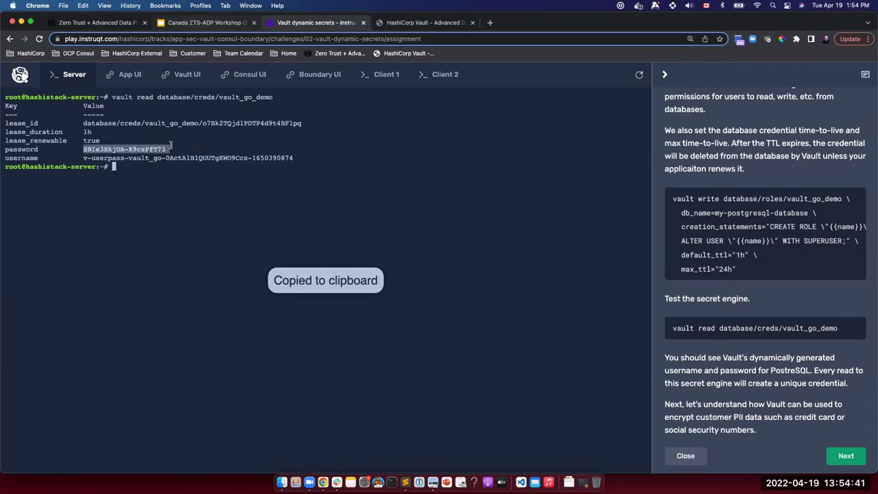
{"action": "left_click_drag", "start_coordinate": [83, 158], "coordinate": [294, 157]}
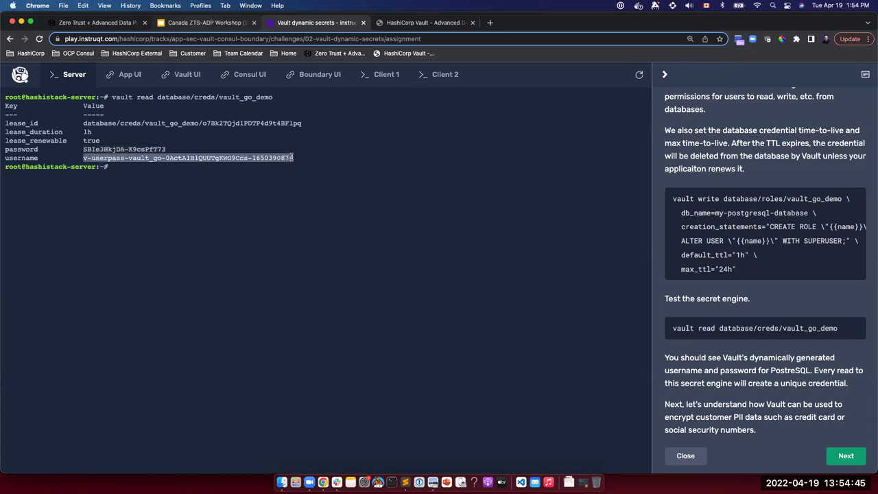
{"action": "key", "text": "super+c"}
{"action": "scroll", "coordinate": [773, 346], "scroll_direction": "down", "scroll_amount": 1}
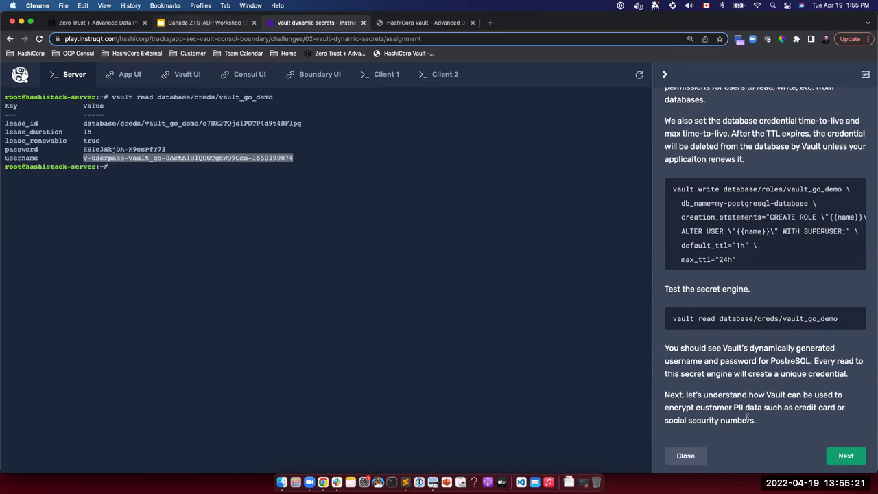
{"action": "left_click", "coordinate": [194, 26]}
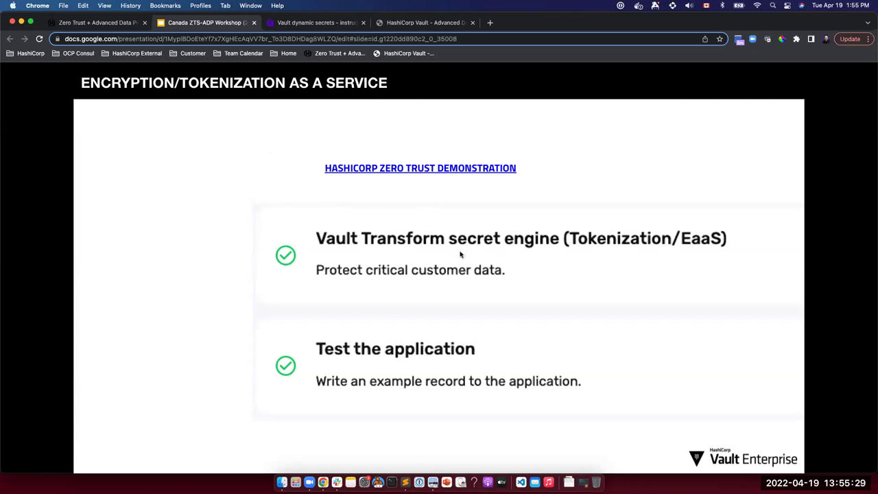
Present the deck full screen and advance to the just-in-time database credentials architecture diagram.
{"action": "key", "text": "Right"}
{"action": "key", "text": "super+shift+f"}
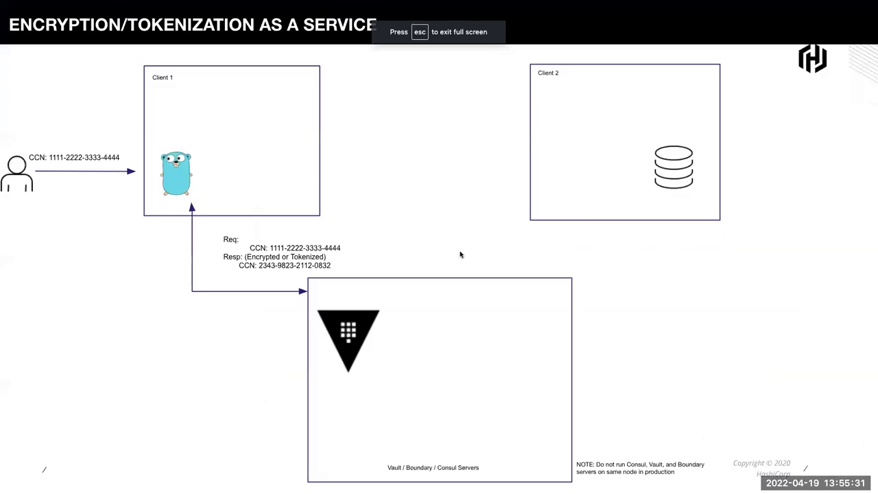
{"action": "key", "text": "Right"}
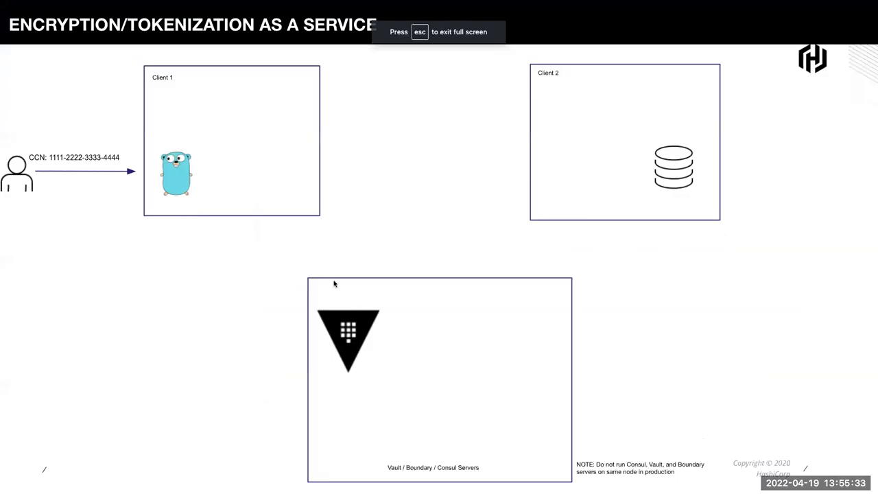
{"action": "key", "text": "Right"}
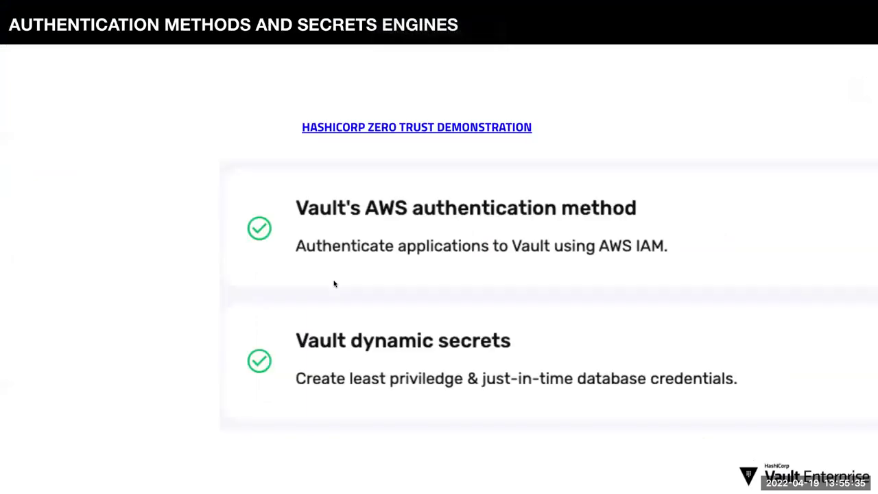
{"action": "key", "text": "Right"}
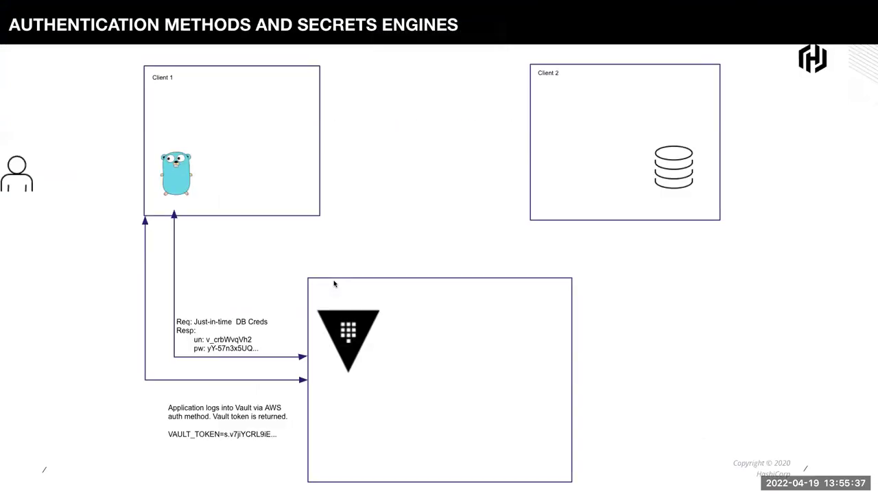